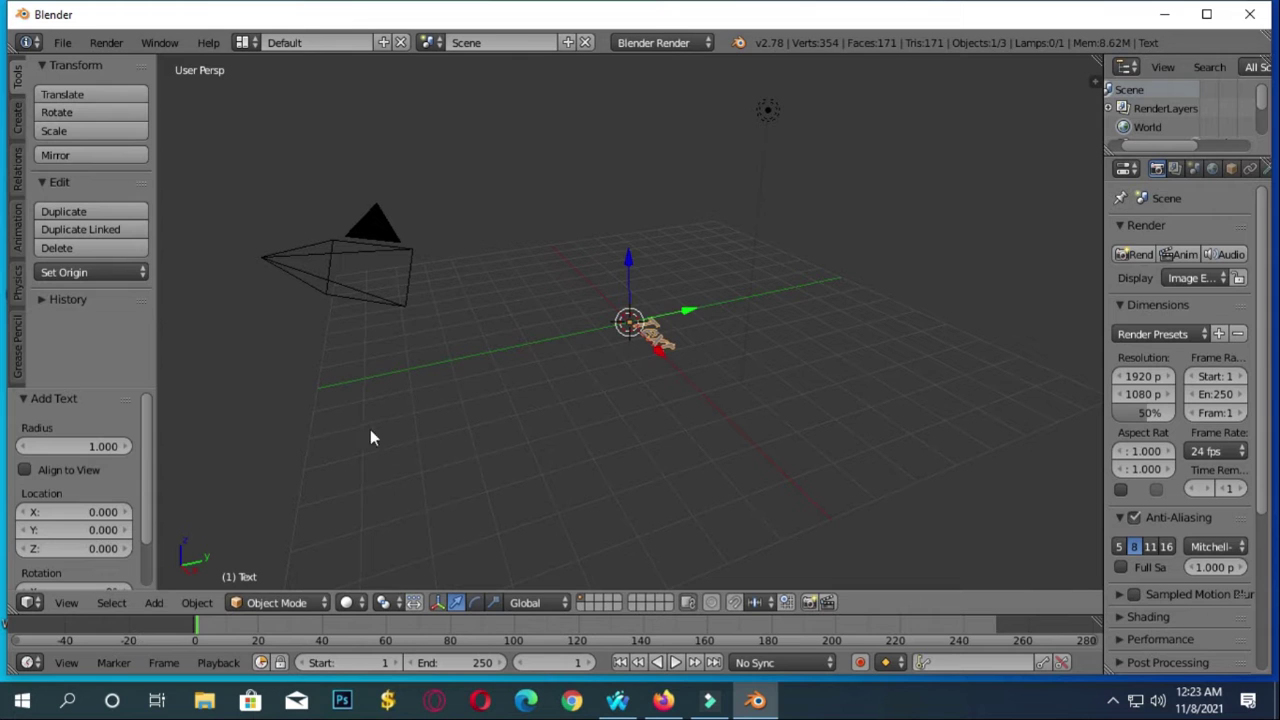
# Step: Rotate the text object about 27° around the global Z axis with the rotate manipulator, and hide the manipulator
pyautogui.click(475, 601)
pyautogui.moveTo(658, 262); pyautogui.dragTo(641, 373)
pyautogui.click(614, 426)
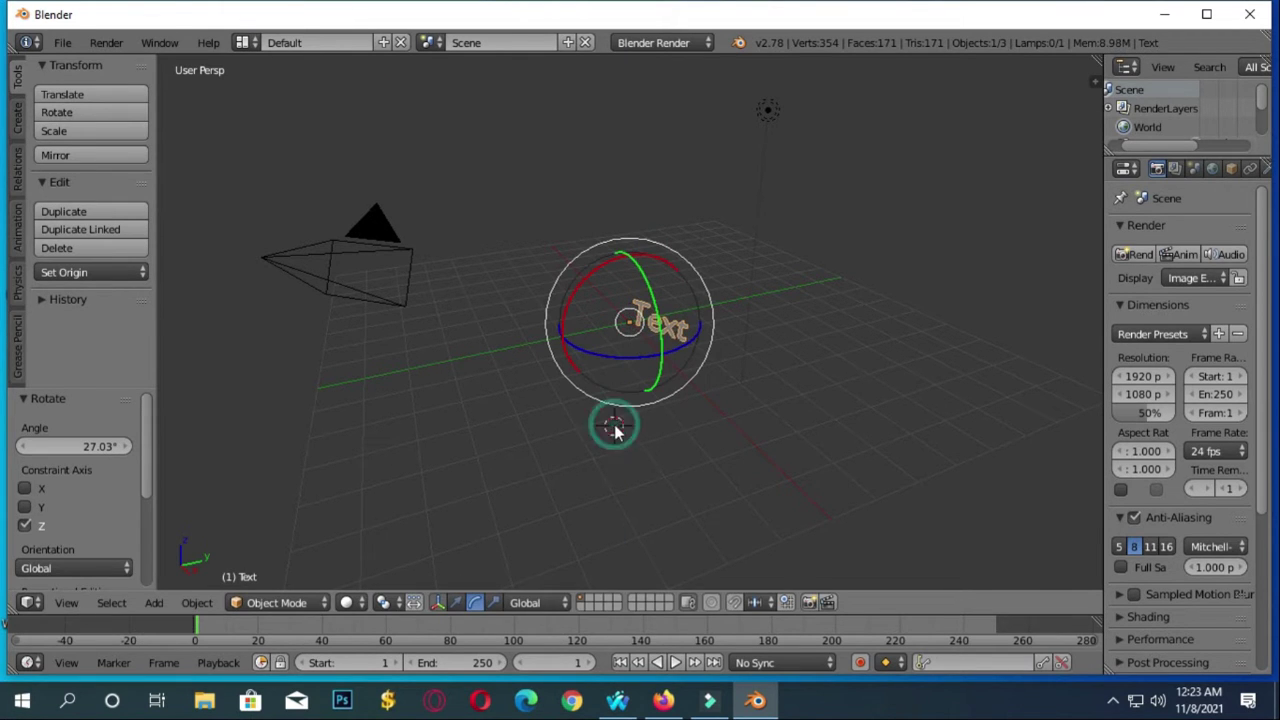
pyautogui.click(437, 602)
# Step: Enter Edit Mode on the text object and replace its default wording with "My Logo"
pyautogui.click(313, 602)
pyautogui.click(300, 560)
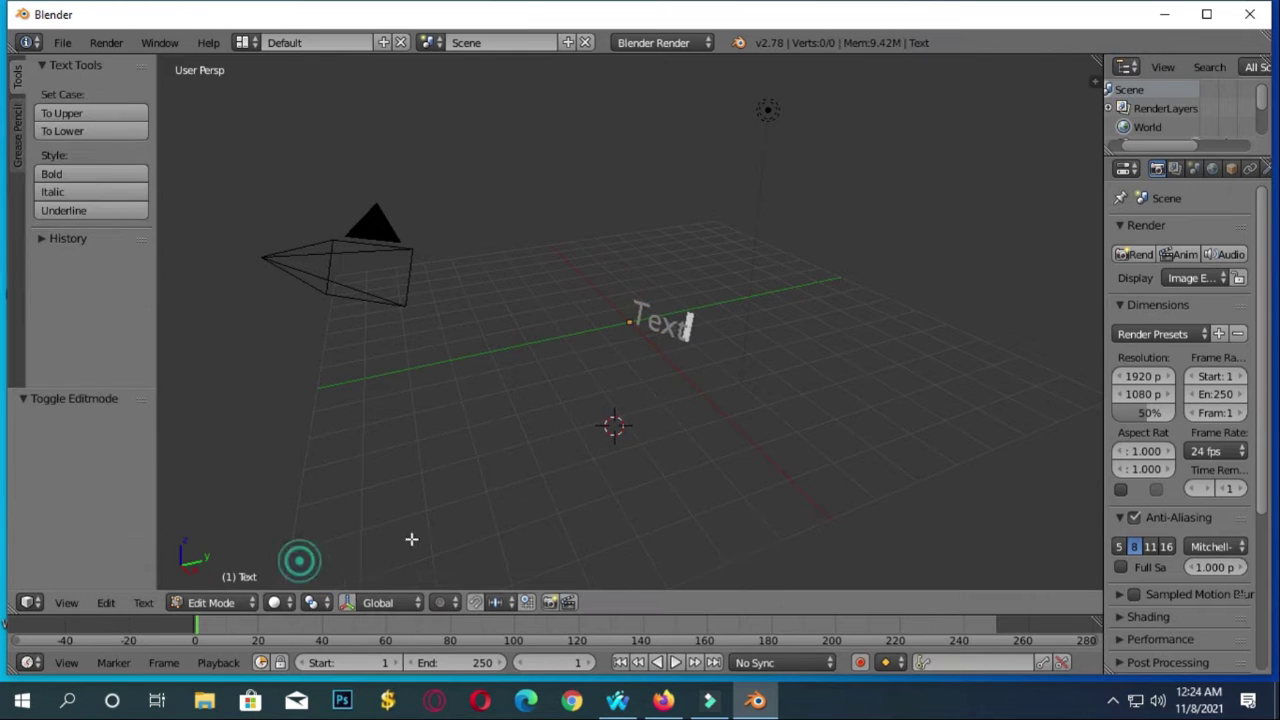
pyautogui.press('BackSpace')
pyautogui.press('BackSpace')
pyautogui.press('BackSpace')
pyautogui.press('BackSpace')
pyautogui.write('My Logo')
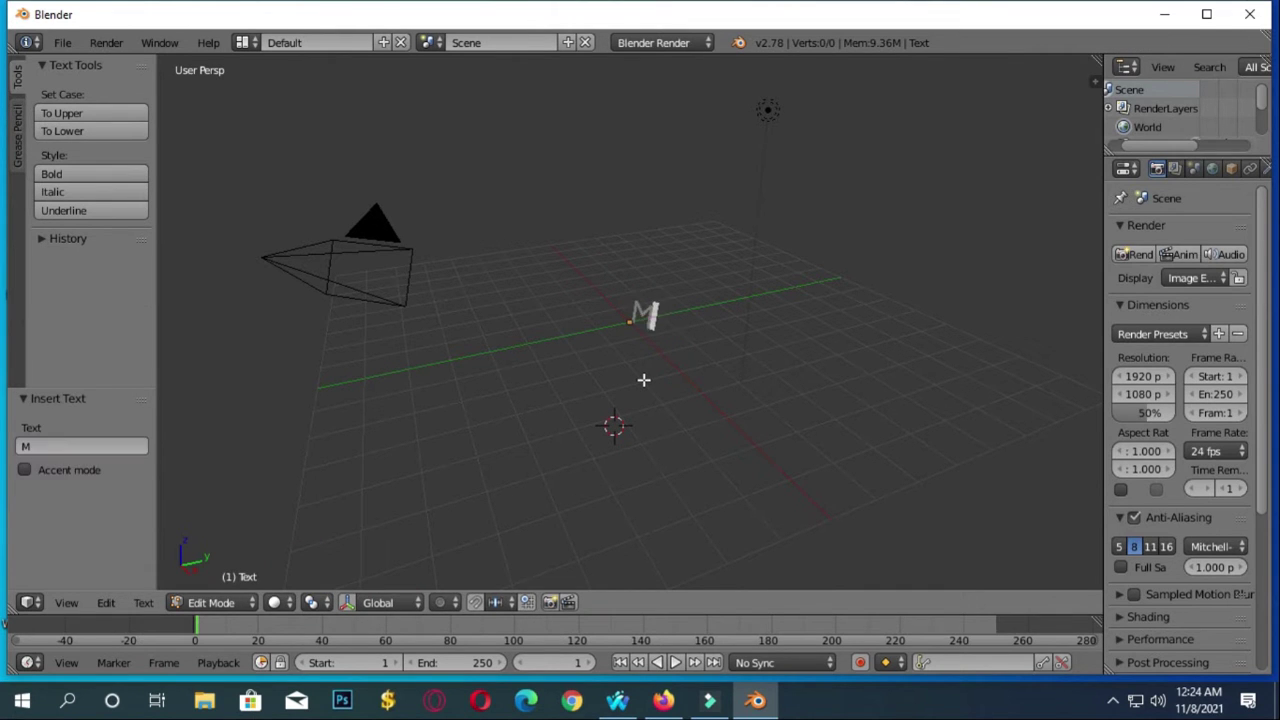
pyautogui.click(613, 321)
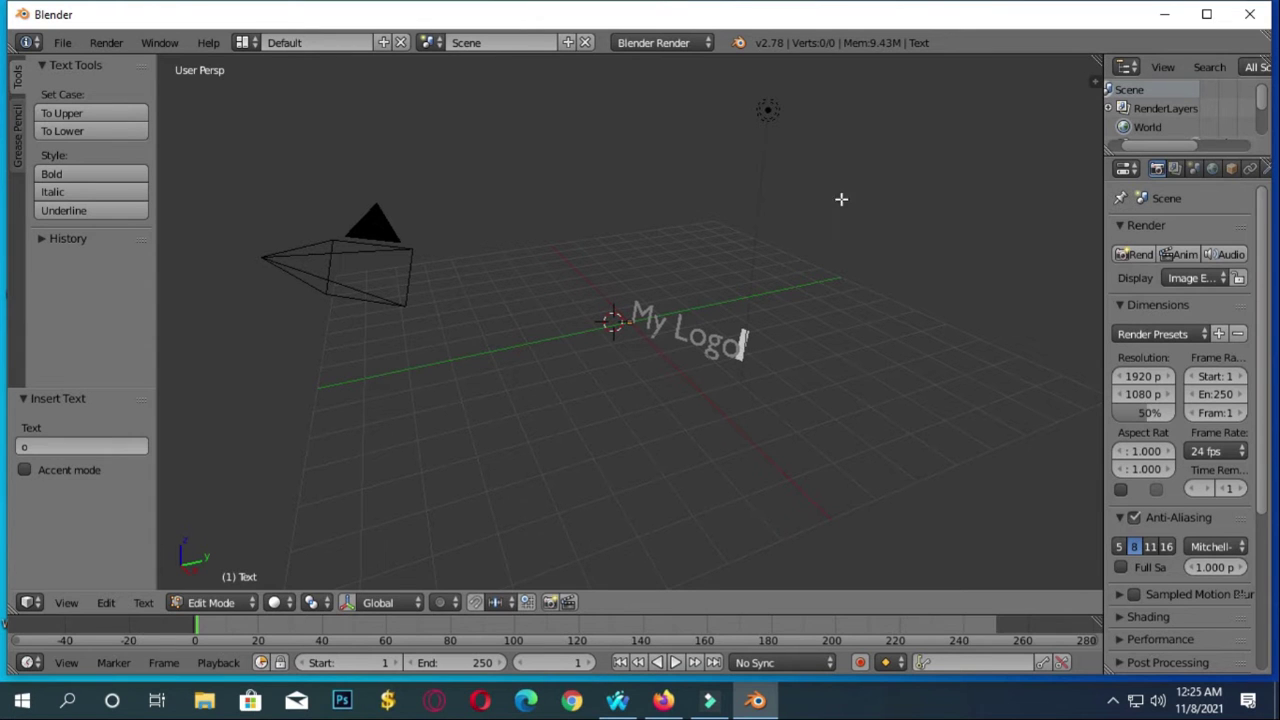
# Step: Widen the properties editor and set the text's letter and word spacing to 1.100 in its paragraph settings
pyautogui.moveTo(1100, 285); pyautogui.dragTo(948, 285)
pyautogui.click(1128, 170)
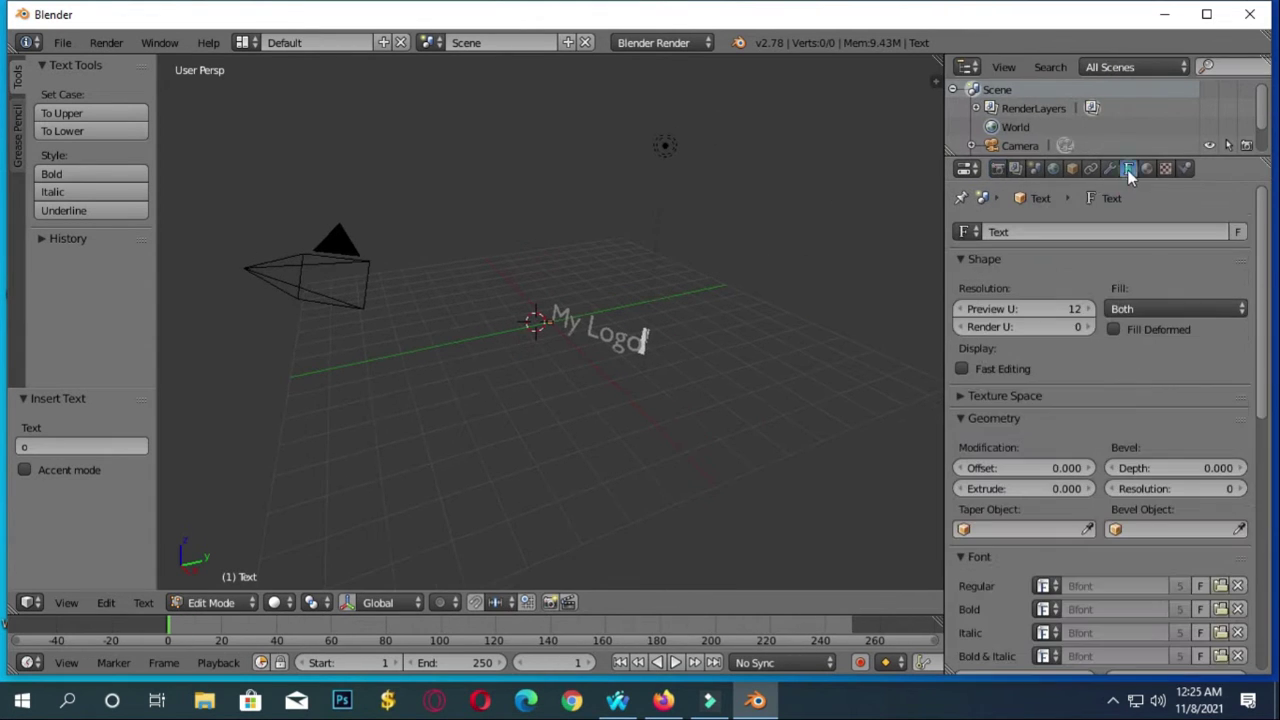
pyautogui.scroll(-2, 1100, 410)
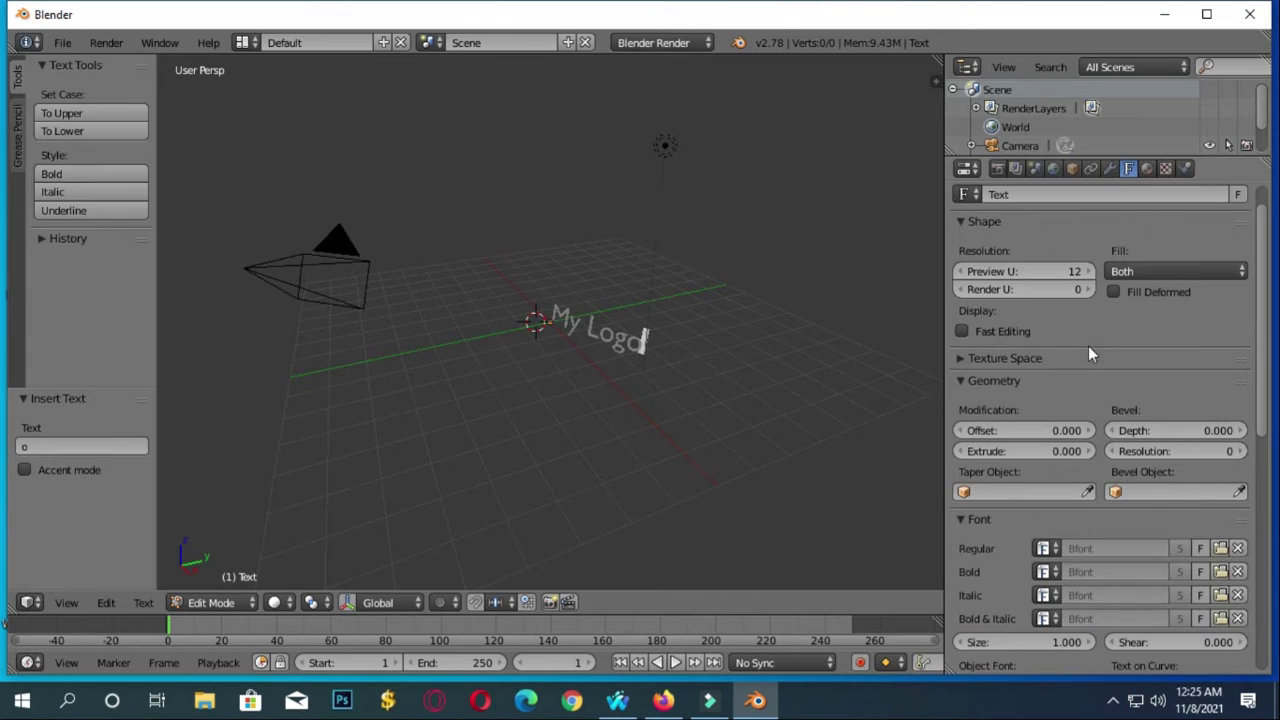
pyautogui.scroll(-10, 1117, 391)
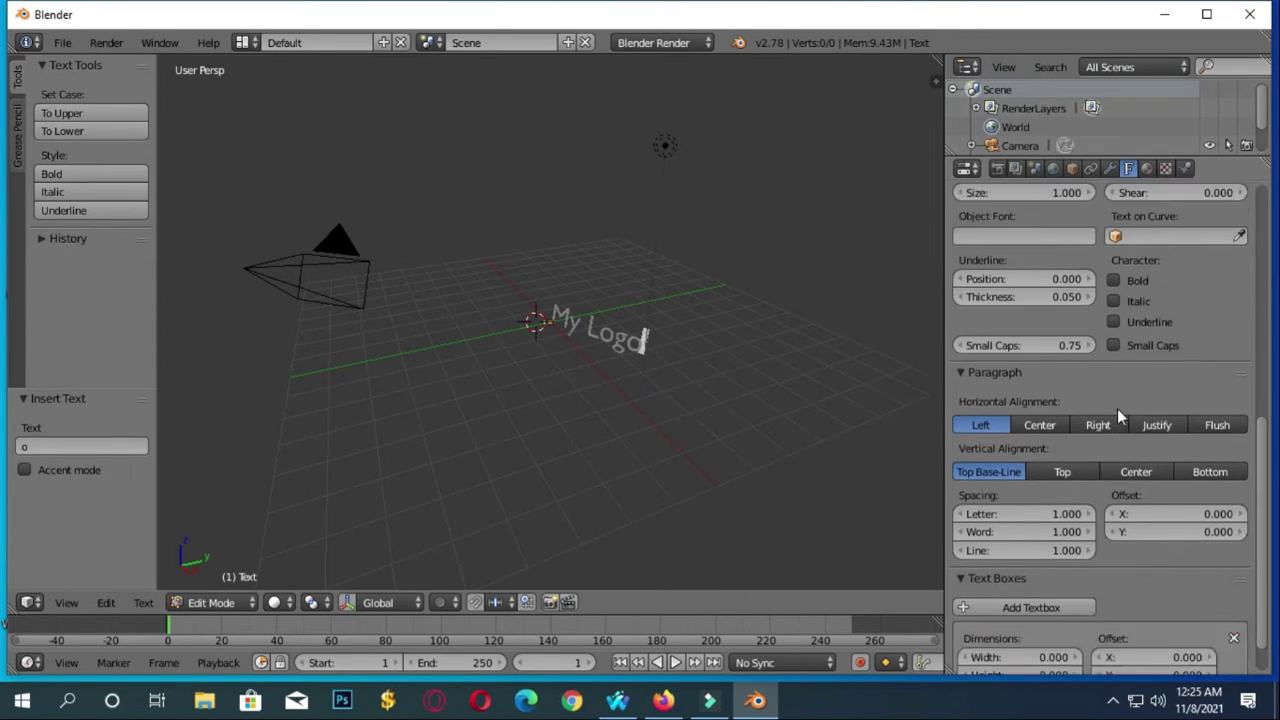
pyautogui.scroll(12, 1117, 408)
pyautogui.scroll(-4, 1073, 434)
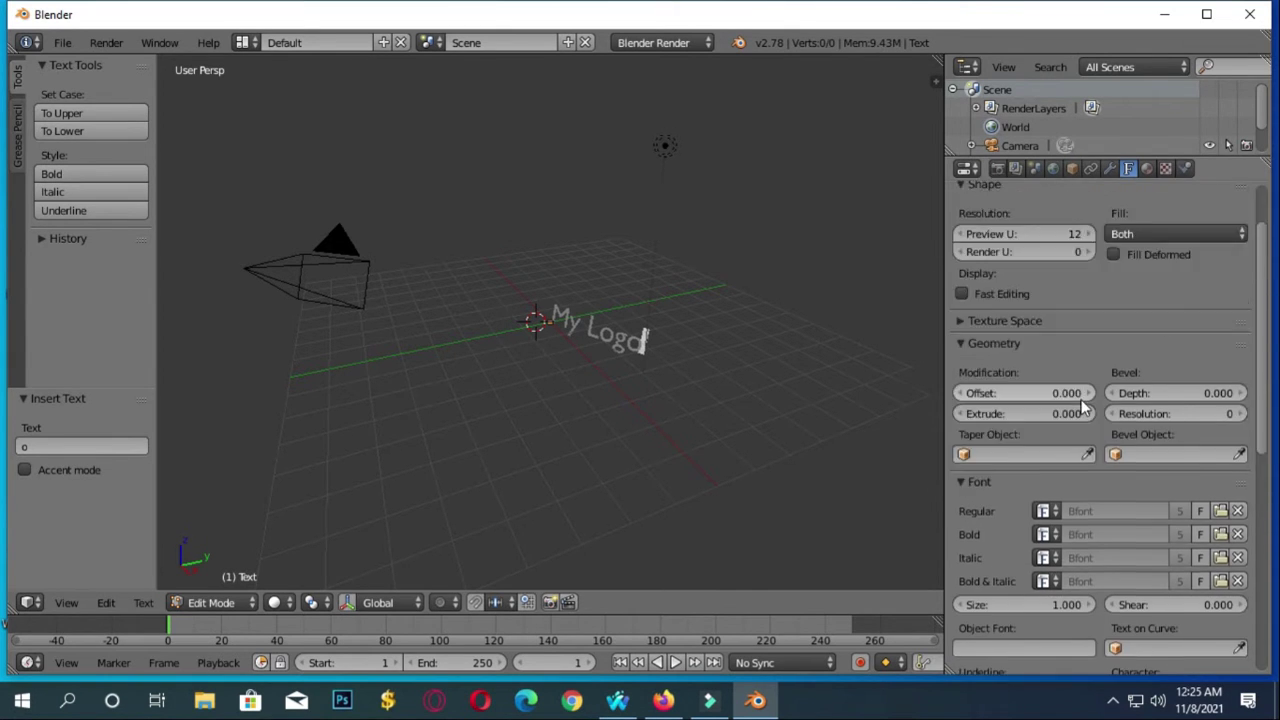
pyautogui.scroll(-1, 1090, 450)
pyautogui.click(1157, 497)
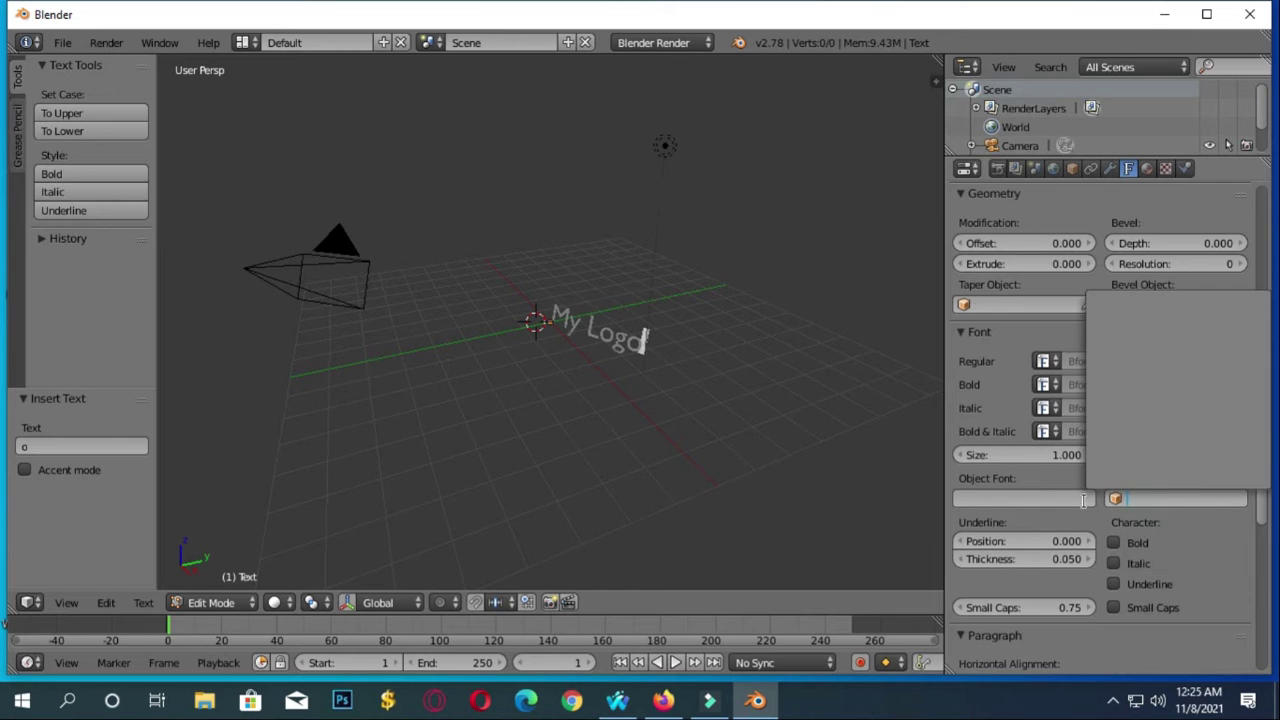
pyautogui.scroll(-8, 1146, 490)
pyautogui.scroll(5, 1146, 490)
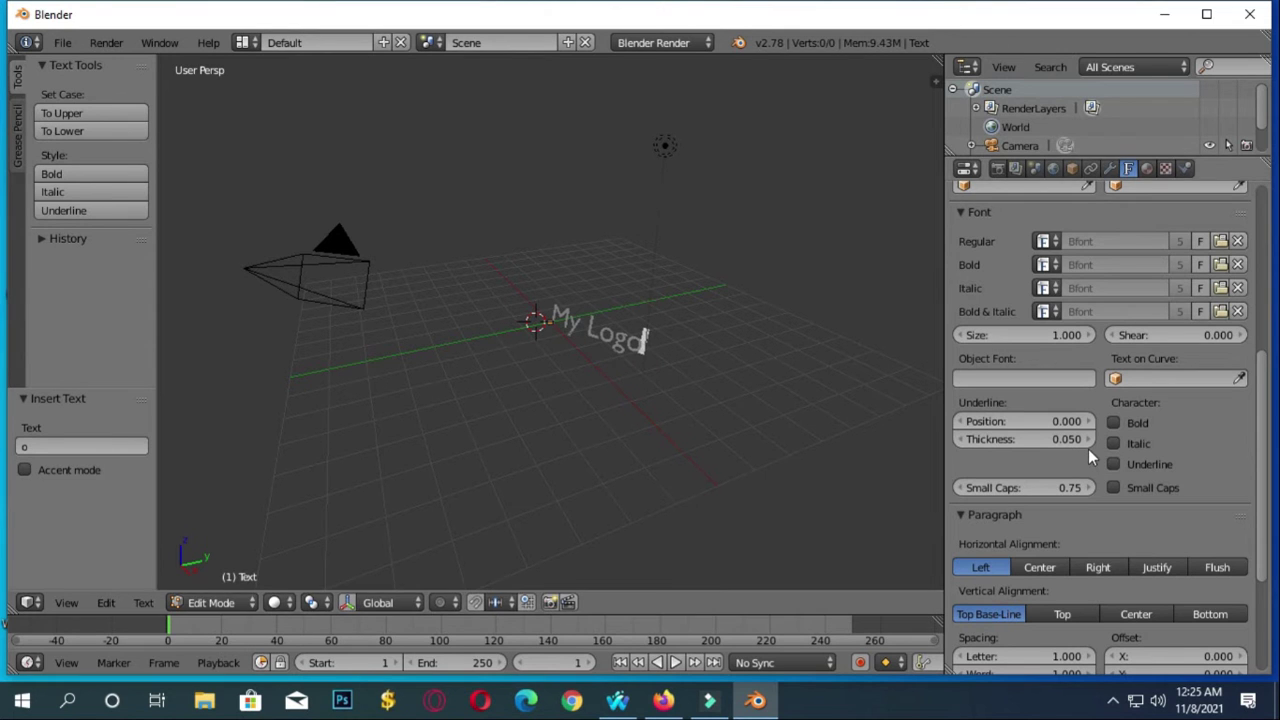
pyautogui.scroll(-5, 1145, 445)
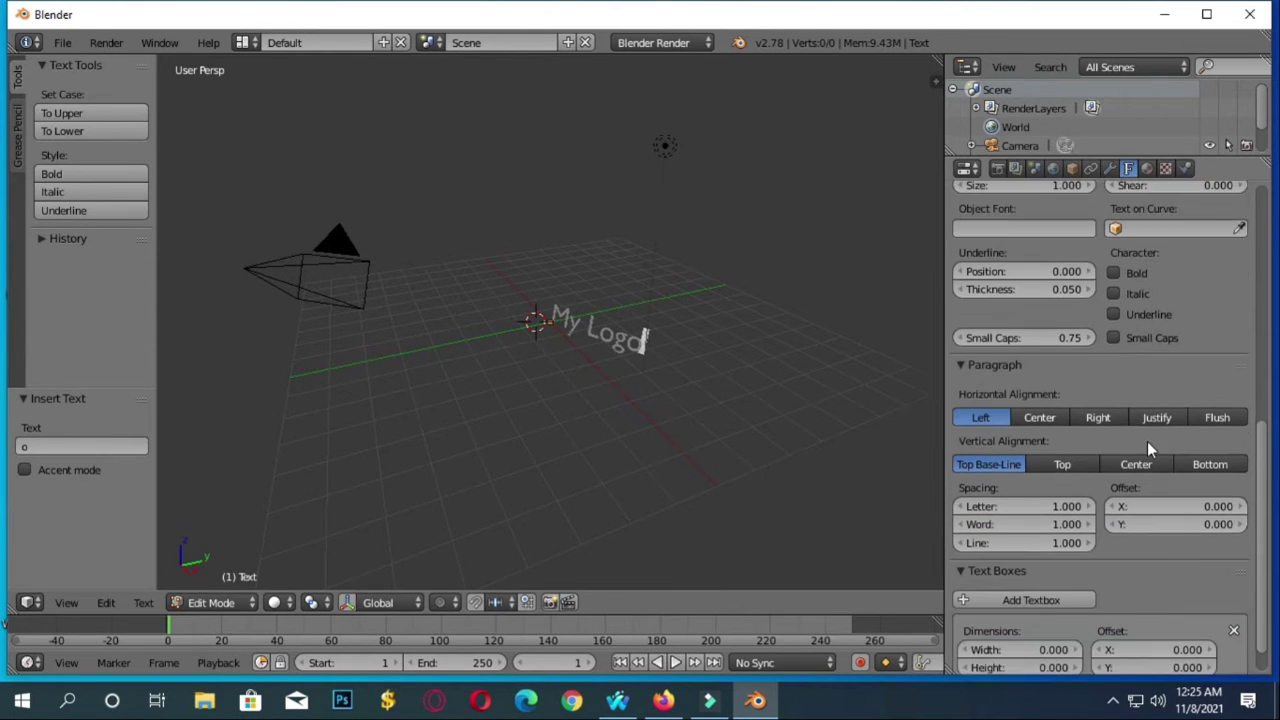
pyautogui.click(1088, 468)
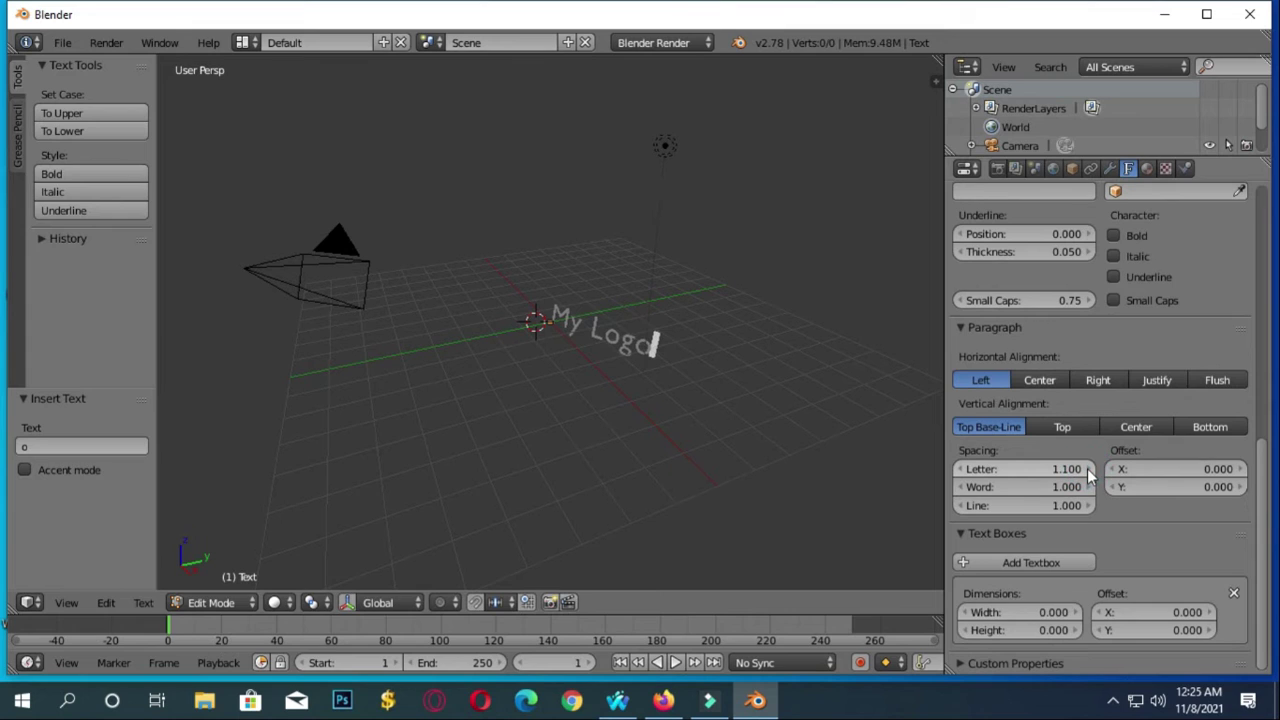
pyautogui.click(1088, 487)
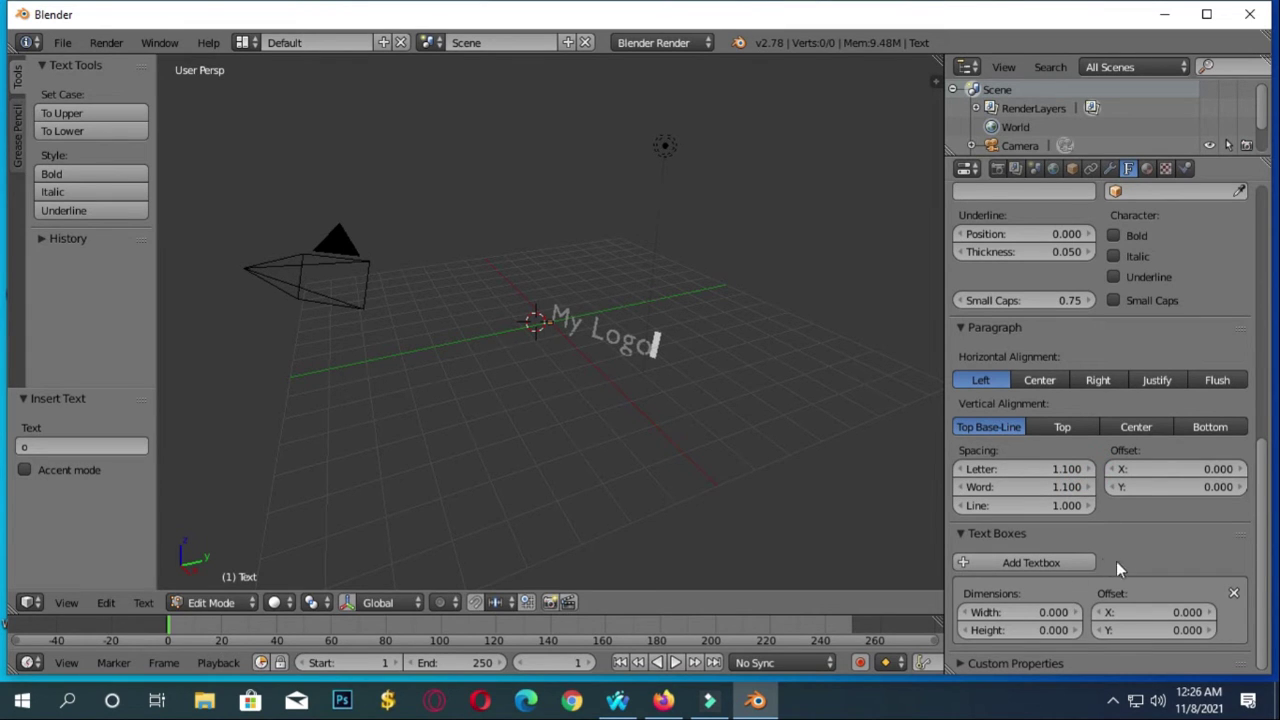
# Step: Return the text to Object Mode and set its underline thickness to 0.800
pyautogui.click(1110, 168)
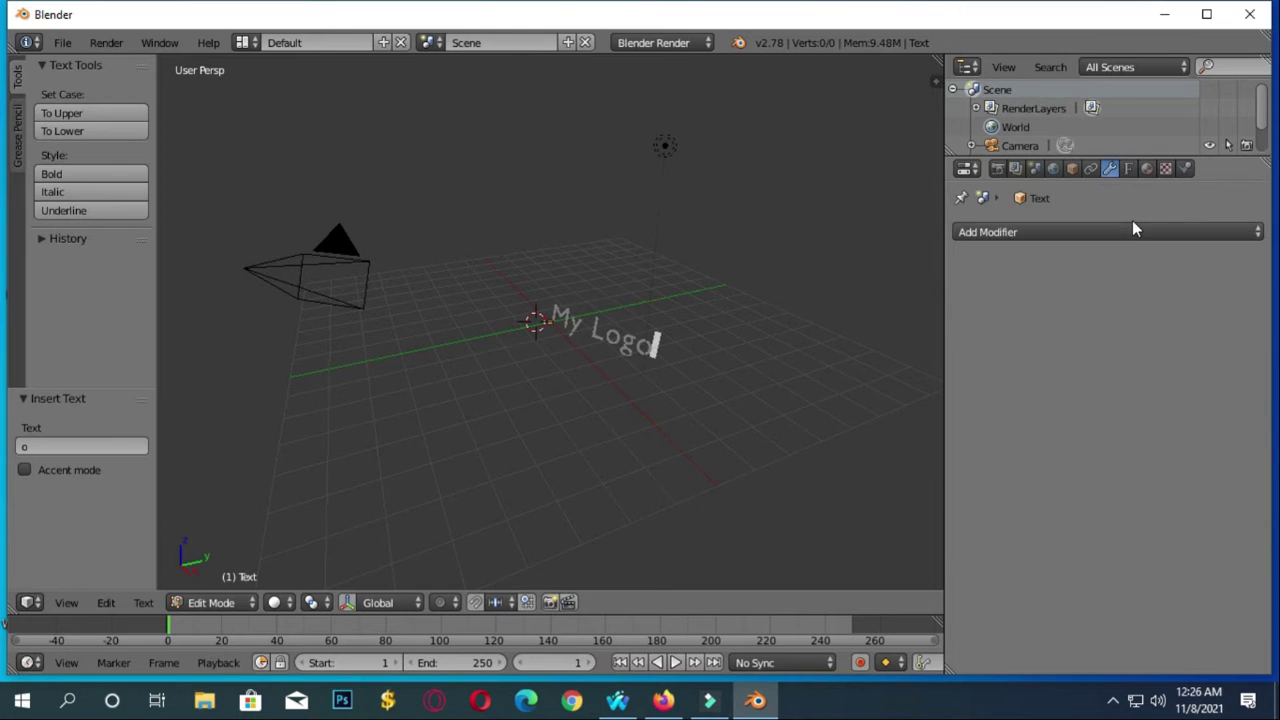
pyautogui.click(1126, 168)
pyautogui.scroll(2, 1117, 300)
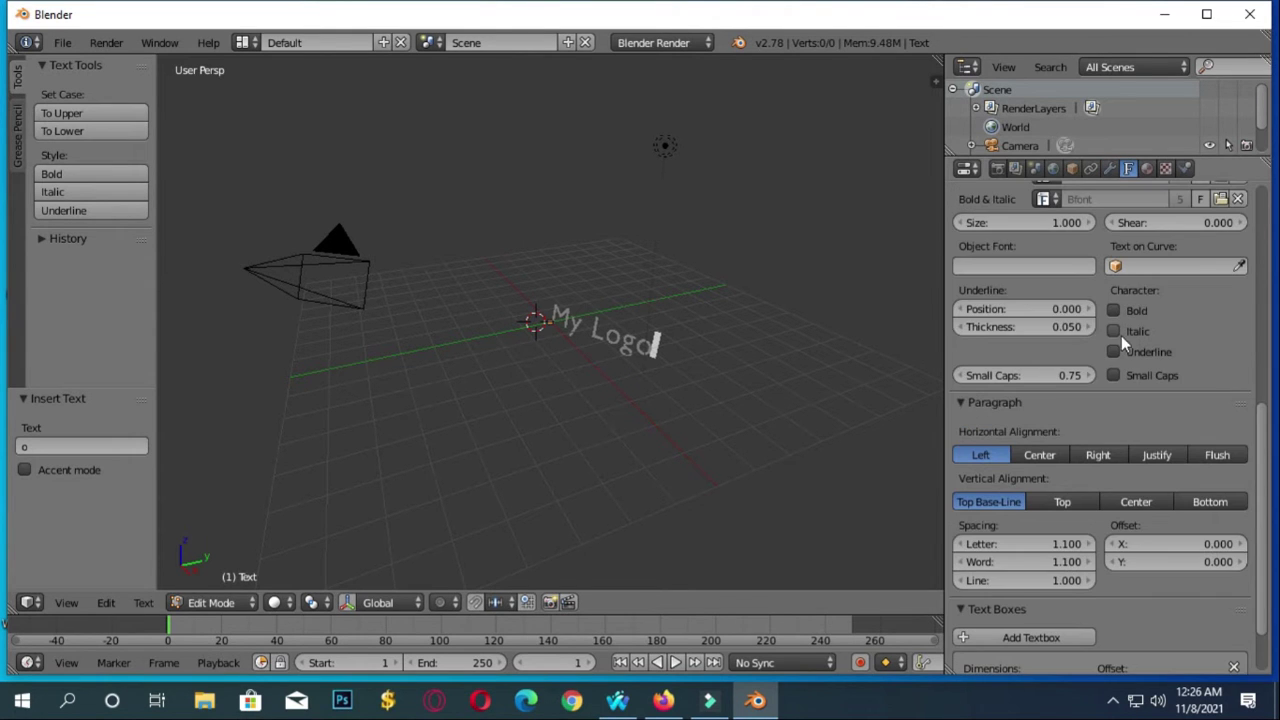
pyautogui.moveTo(1024, 327); pyautogui.dragTo(1060, 327)
pyautogui.click(211, 602)
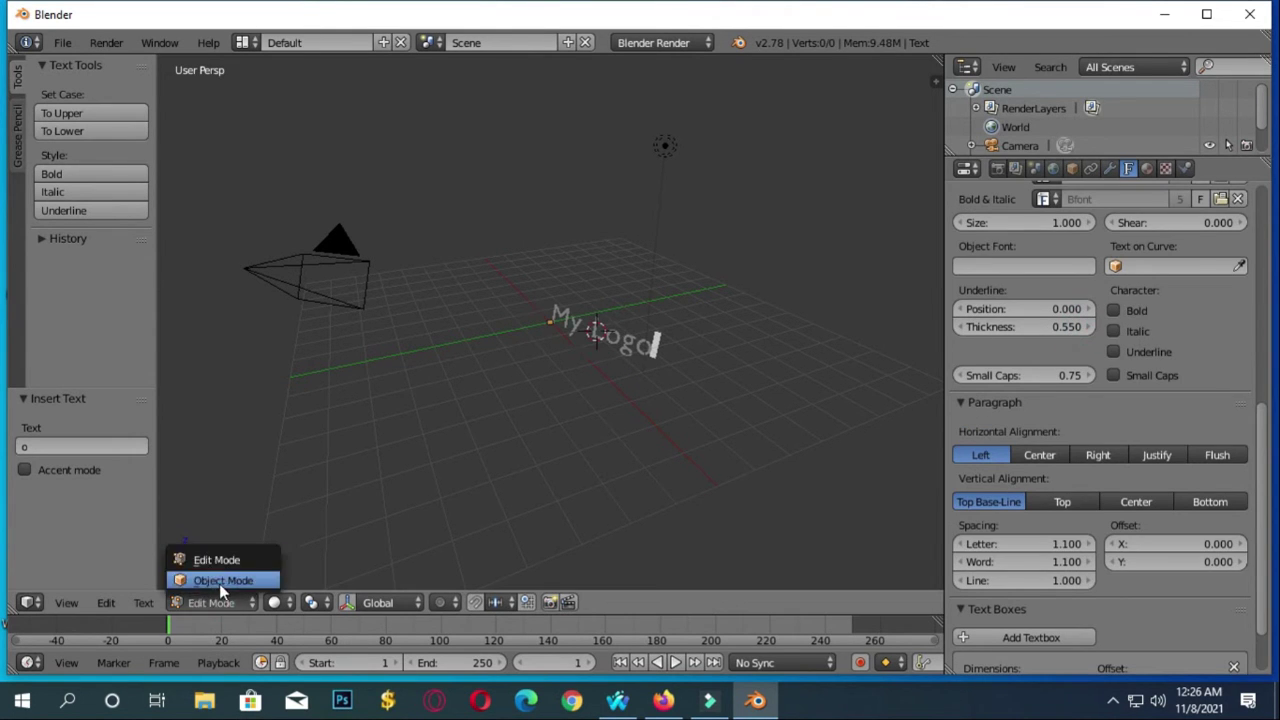
pyautogui.click(219, 583)
pyautogui.moveTo(830, 368); pyautogui.dragTo(866, 371, button='middle')
pyautogui.moveTo(1062, 327); pyautogui.dragTo(1090, 333)
pyautogui.scroll(5, 729, 403)
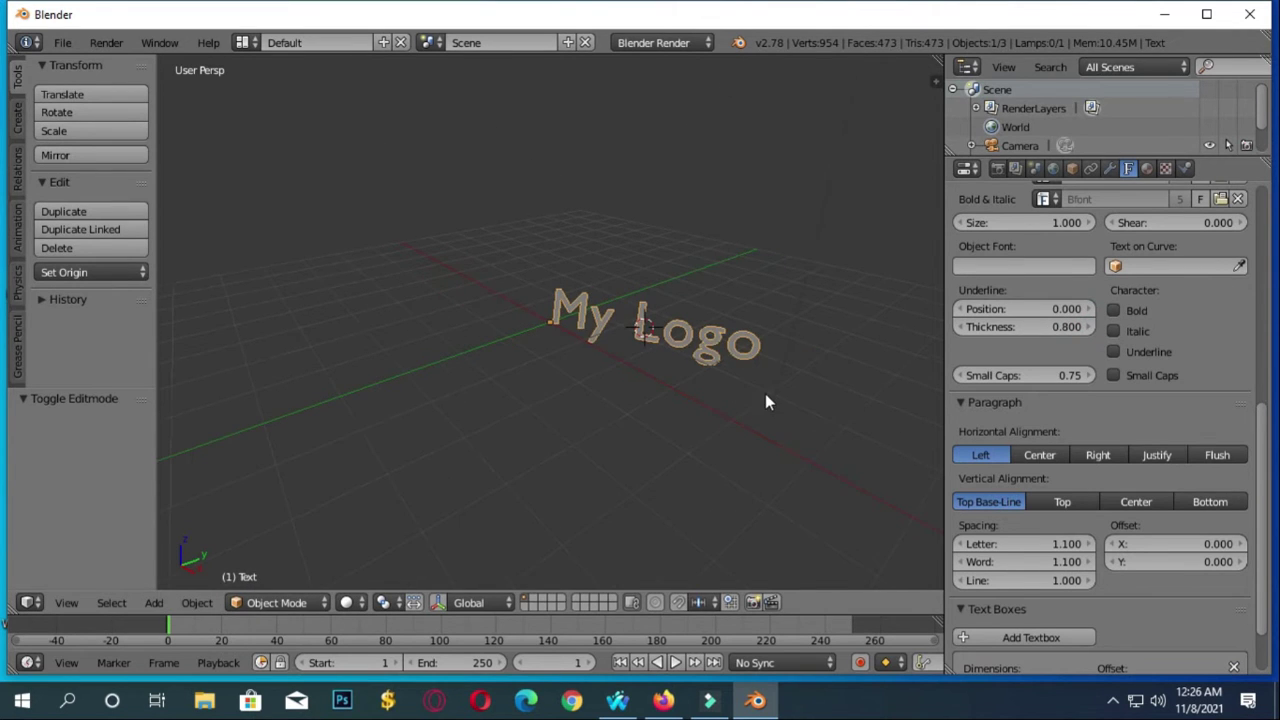
# Step: Try a shear of -0.200 on the text and revert it
pyautogui.moveTo(1200, 223); pyautogui.dragTo(1114, 224)
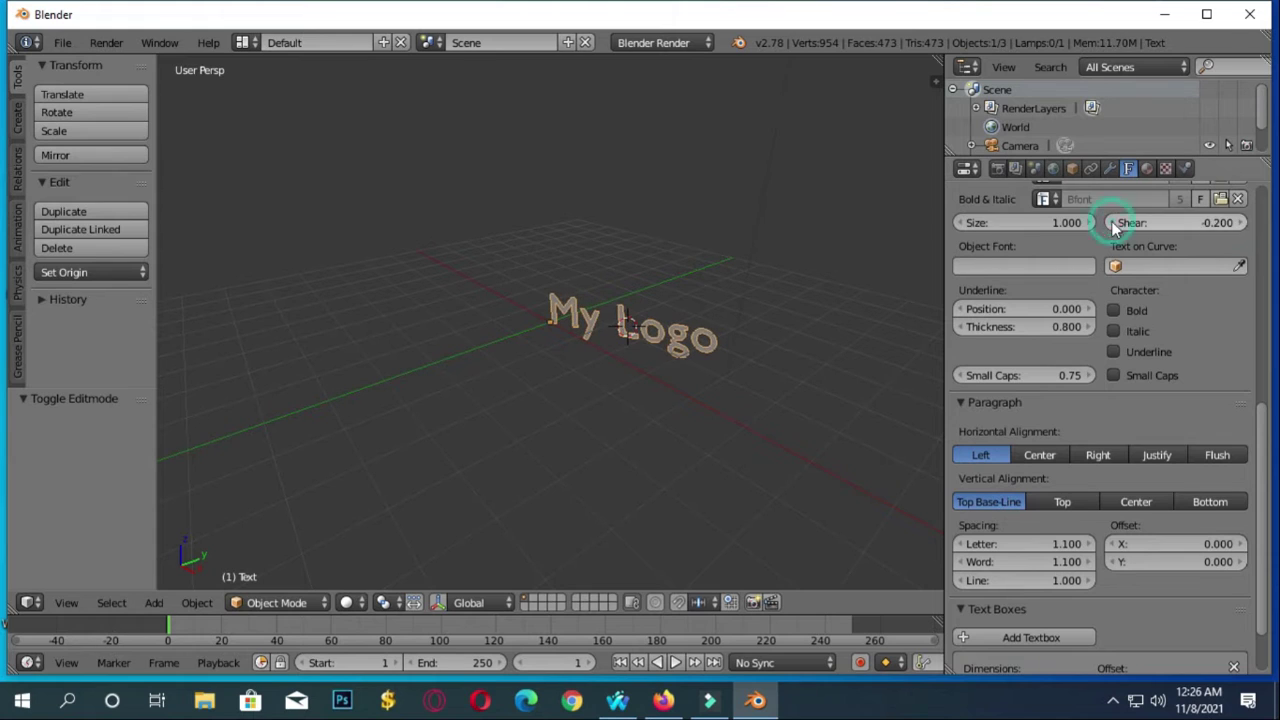
pyautogui.click(1238, 223)
pyautogui.click(1238, 223)
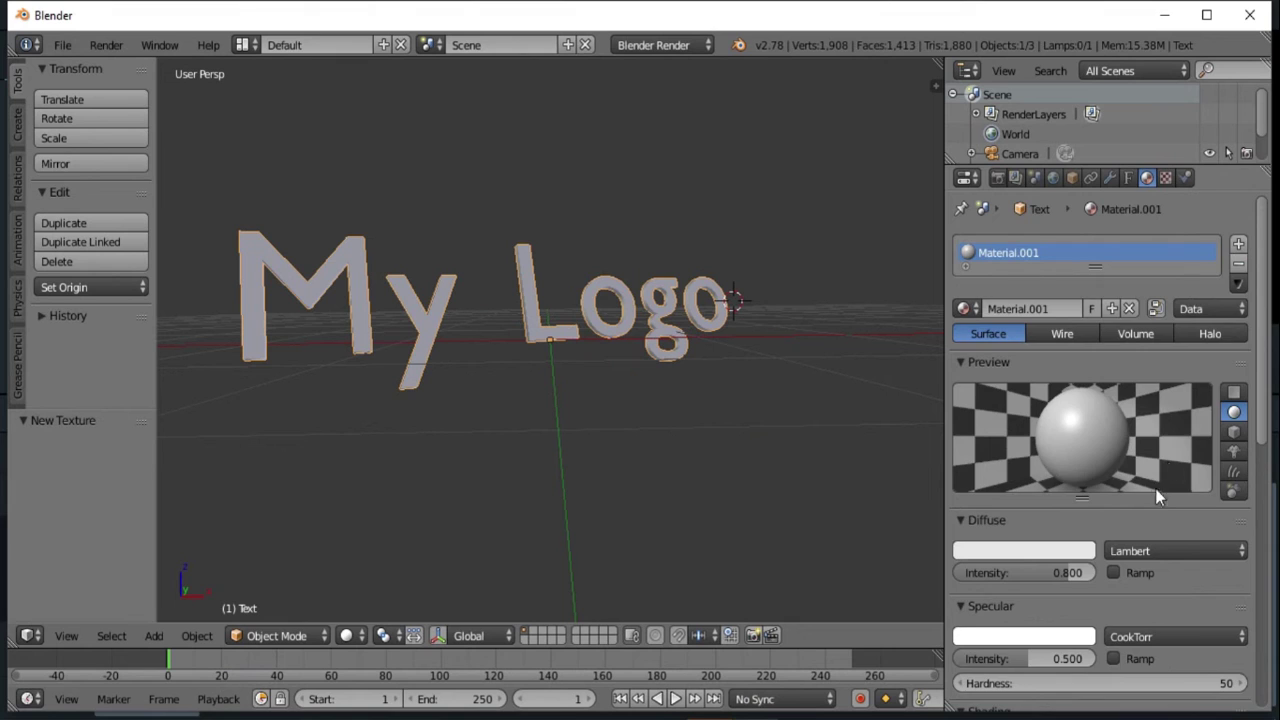
# Step: Show the text's texture settings and switch the 3D viewport to Rendered shading
pyautogui.click(1166, 170)
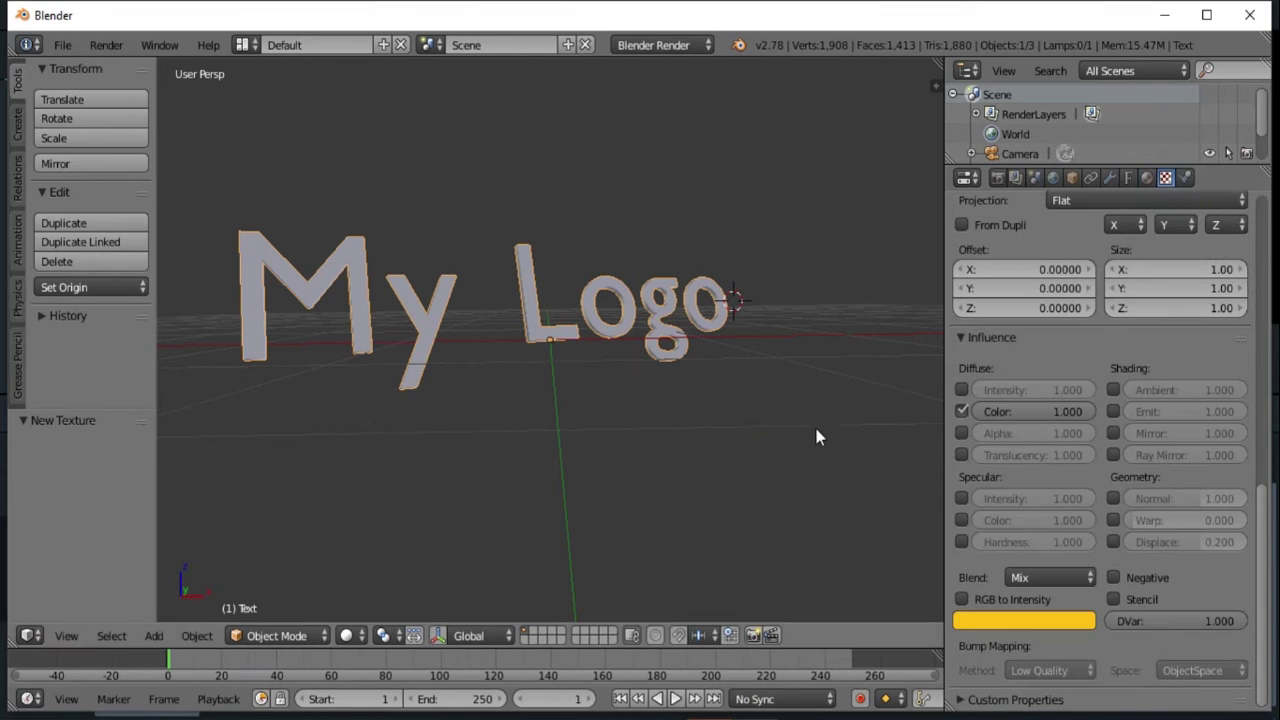
pyautogui.click(324, 636)
pyautogui.click(346, 636)
pyautogui.click(375, 504)
# Step: Examine the material and texture settings of the text and its rendered look from another angle
pyautogui.click(1147, 177)
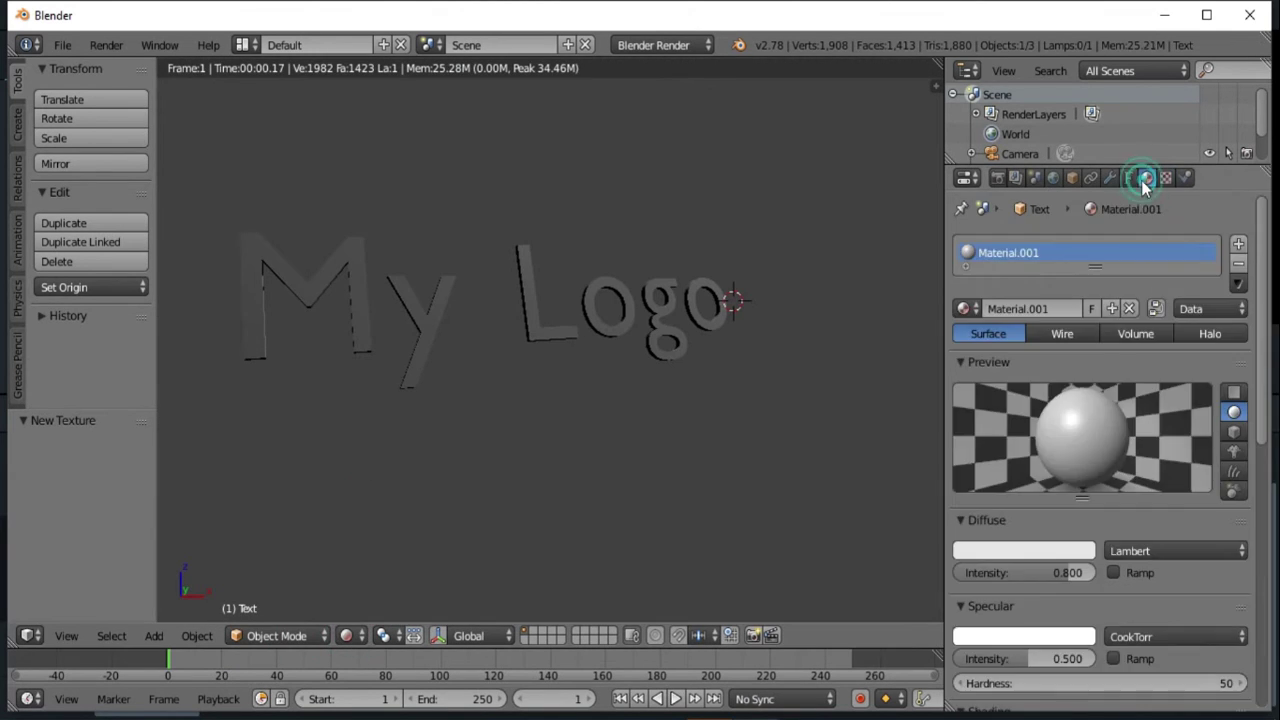
pyautogui.scroll(-10, 1160, 385)
pyautogui.scroll(10, 1158, 420)
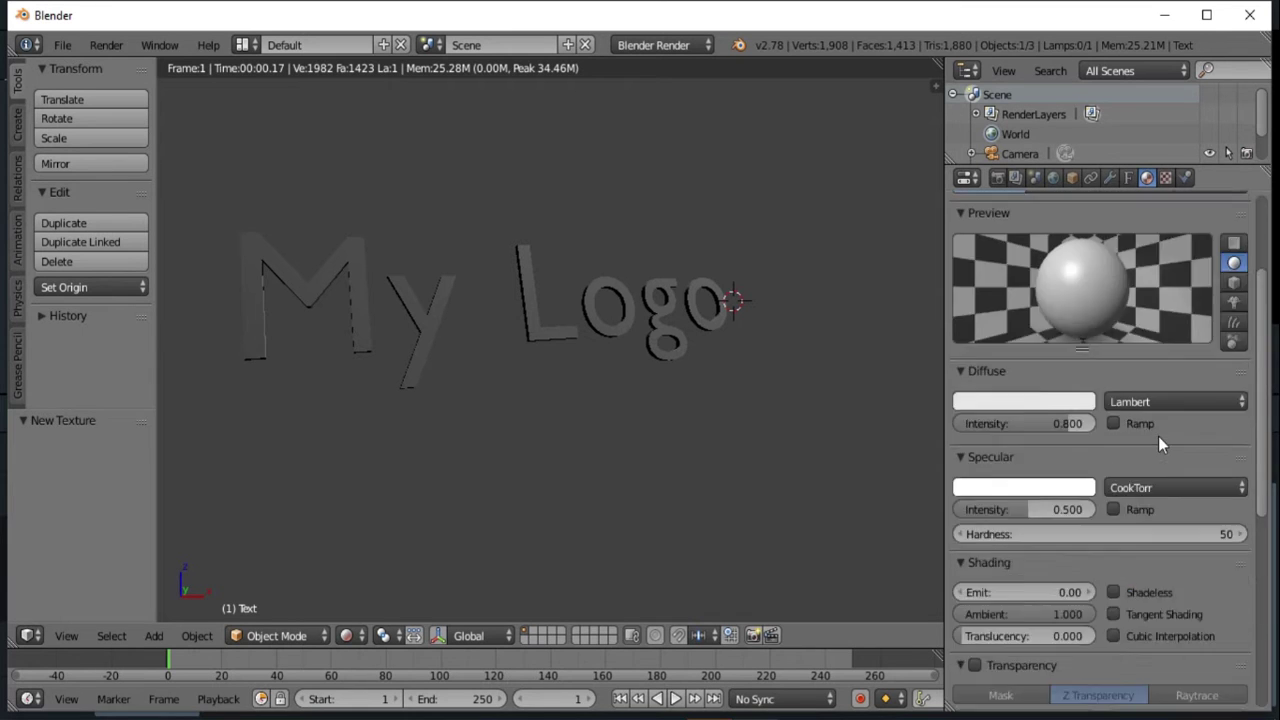
pyautogui.click(1166, 177)
pyautogui.scroll(1, 1180, 500)
pyautogui.scroll(2, 1195, 537)
pyautogui.moveTo(756, 470); pyautogui.dragTo(580, 457, button='middle')
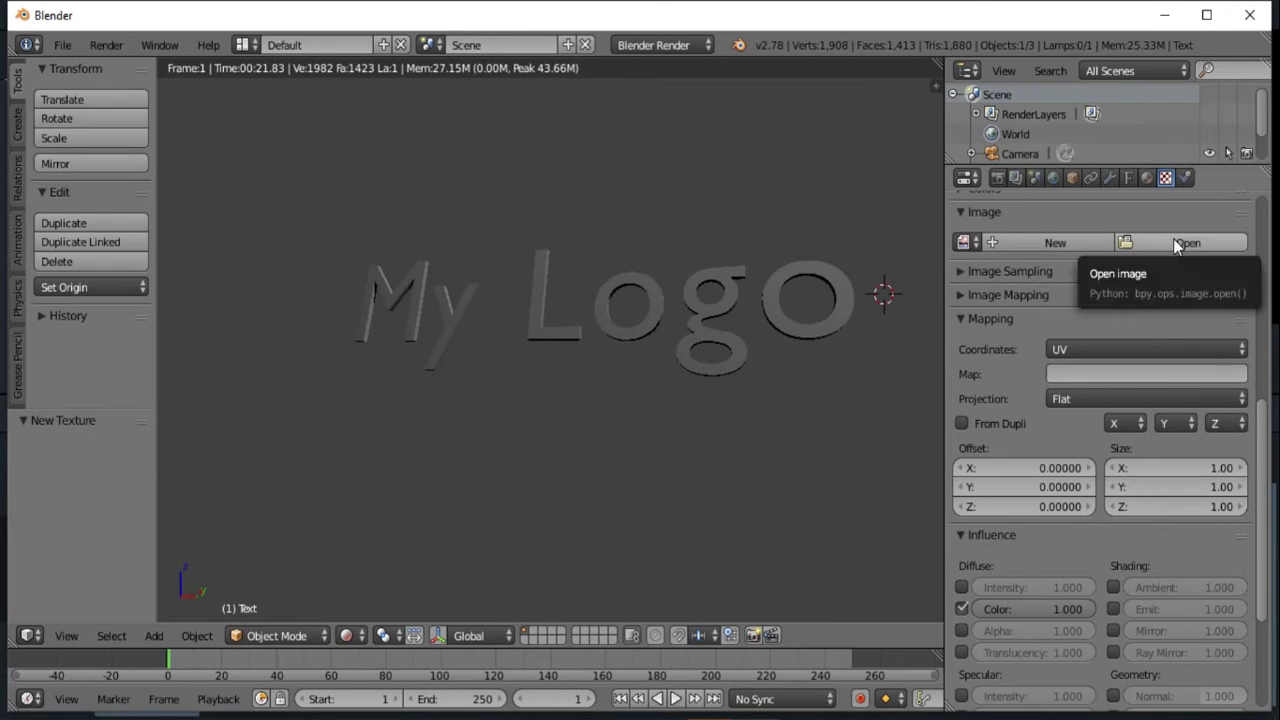
# Step: Load "Gold glass or mug.wmv" from the Desktop as the image of the text's texture
pyautogui.scroll(8, 1190, 400)
pyautogui.scroll(-1, 1195, 470)
pyautogui.click(1168, 522)
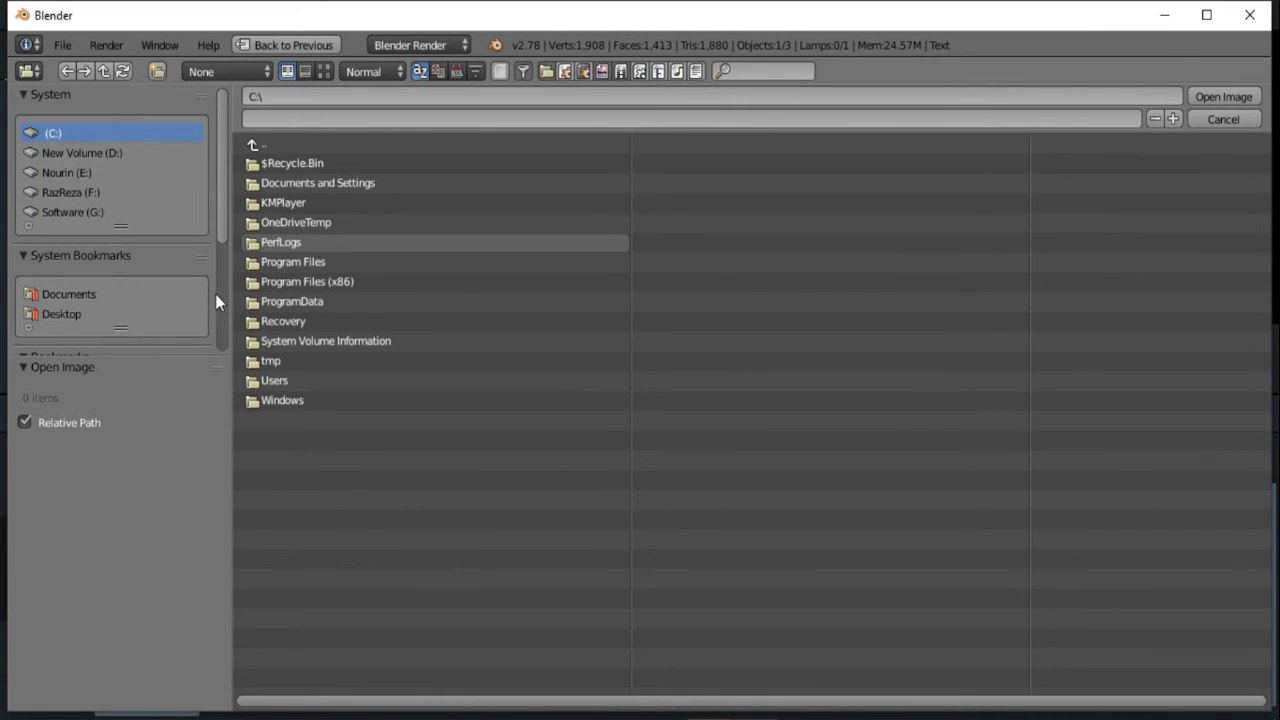
pyautogui.click(66, 316)
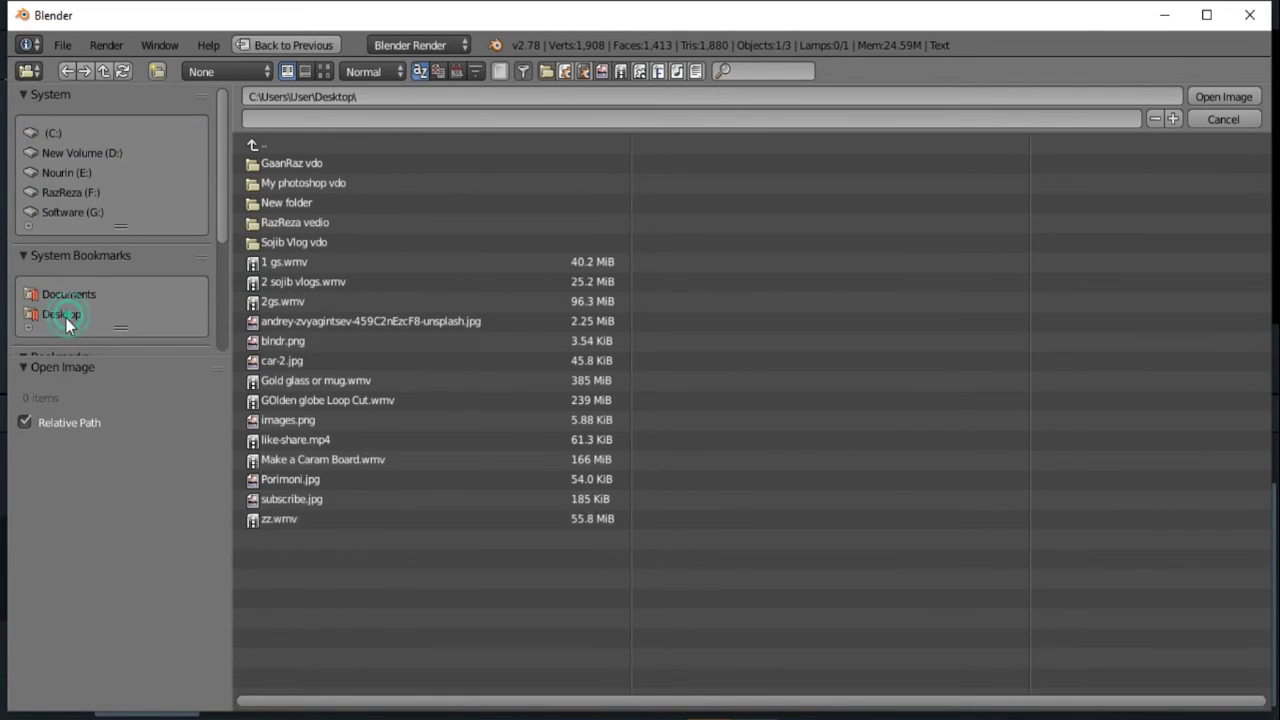
pyautogui.doubleClick(312, 381)
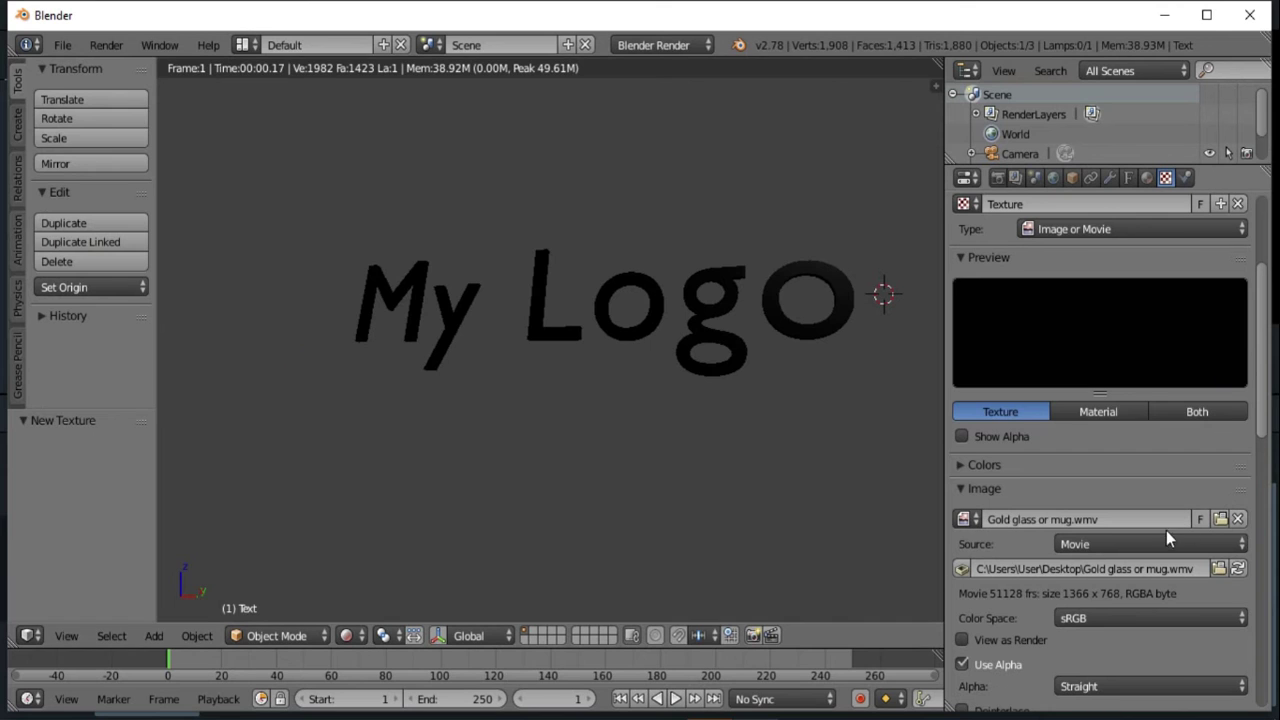
# Step: Check the material settings and replace the texture image's source file with images.png from the Desktop
pyautogui.click(1147, 177)
pyautogui.scroll(-5, 1118, 445)
pyautogui.scroll(5, 1123, 460)
pyautogui.click(1165, 178)
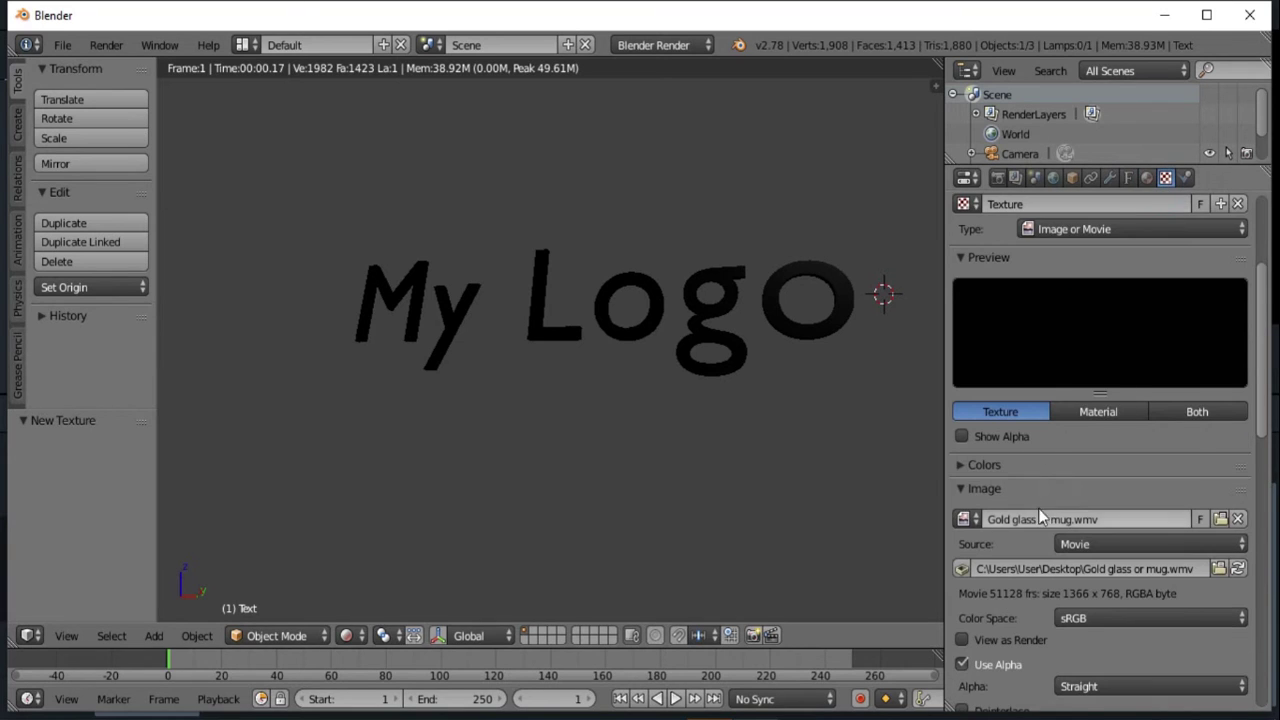
pyautogui.scroll(-3, 1038, 515)
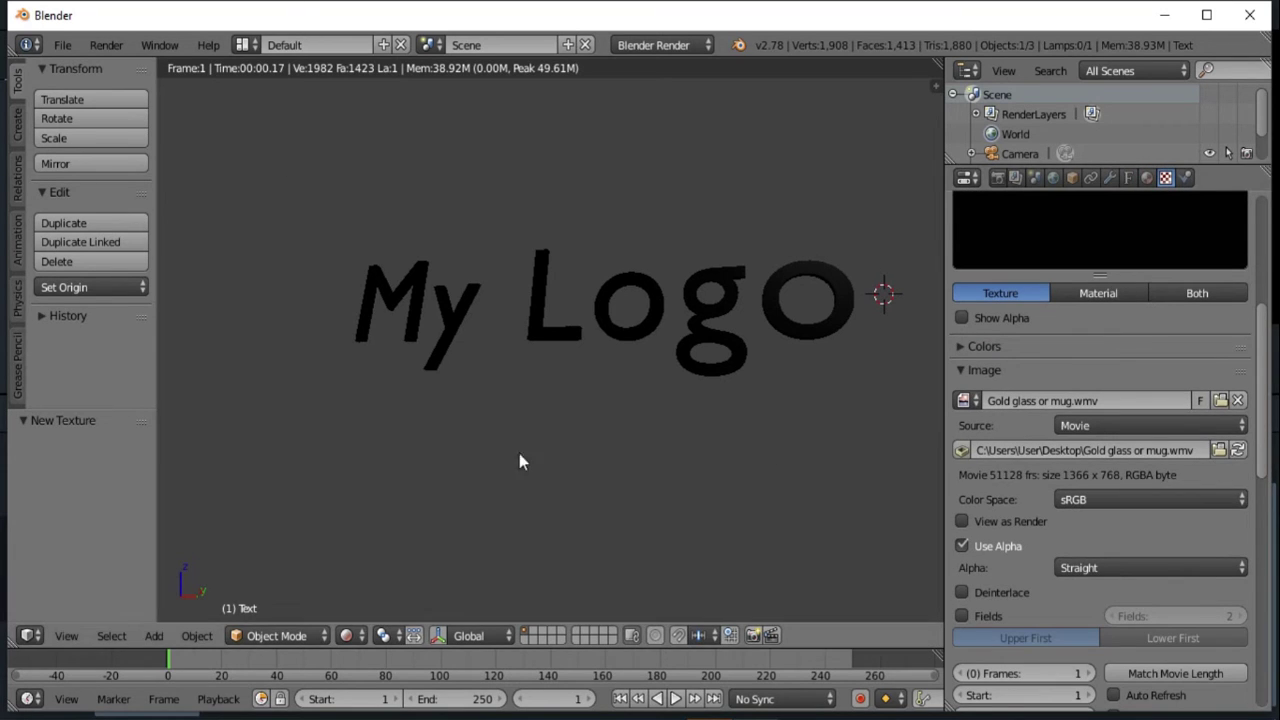
pyautogui.click(1219, 450)
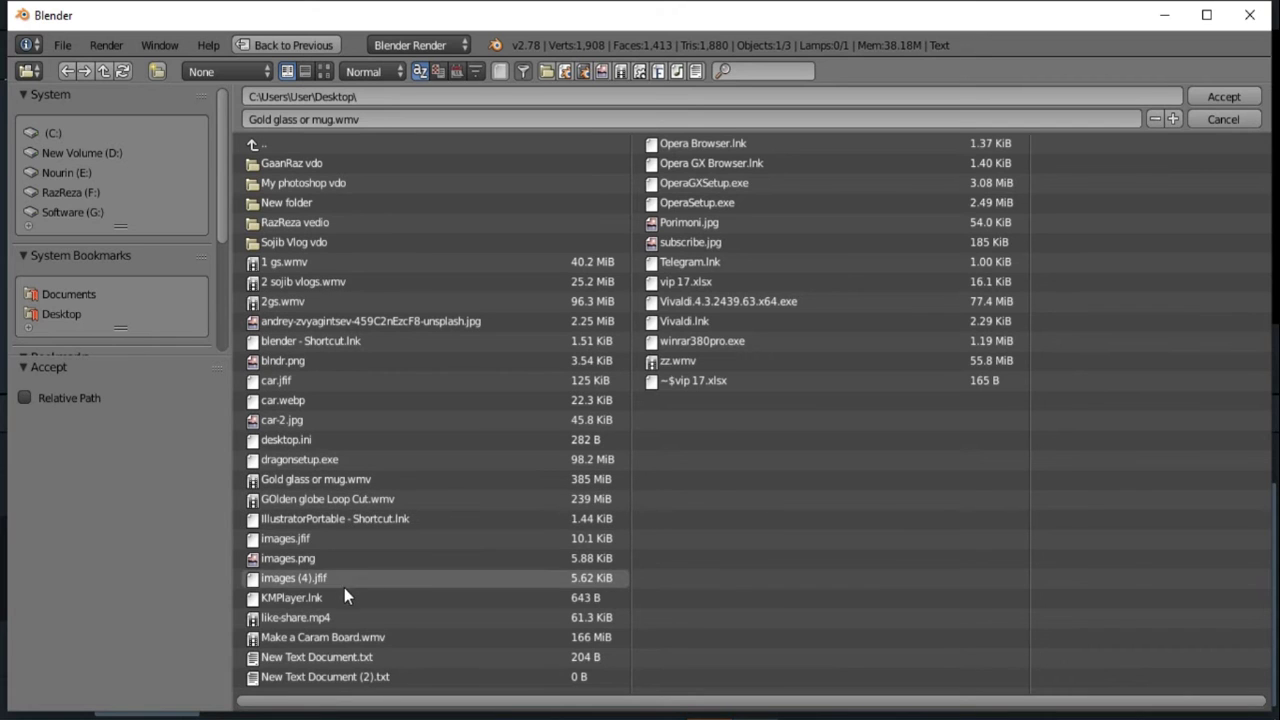
pyautogui.doubleClick(320, 558)
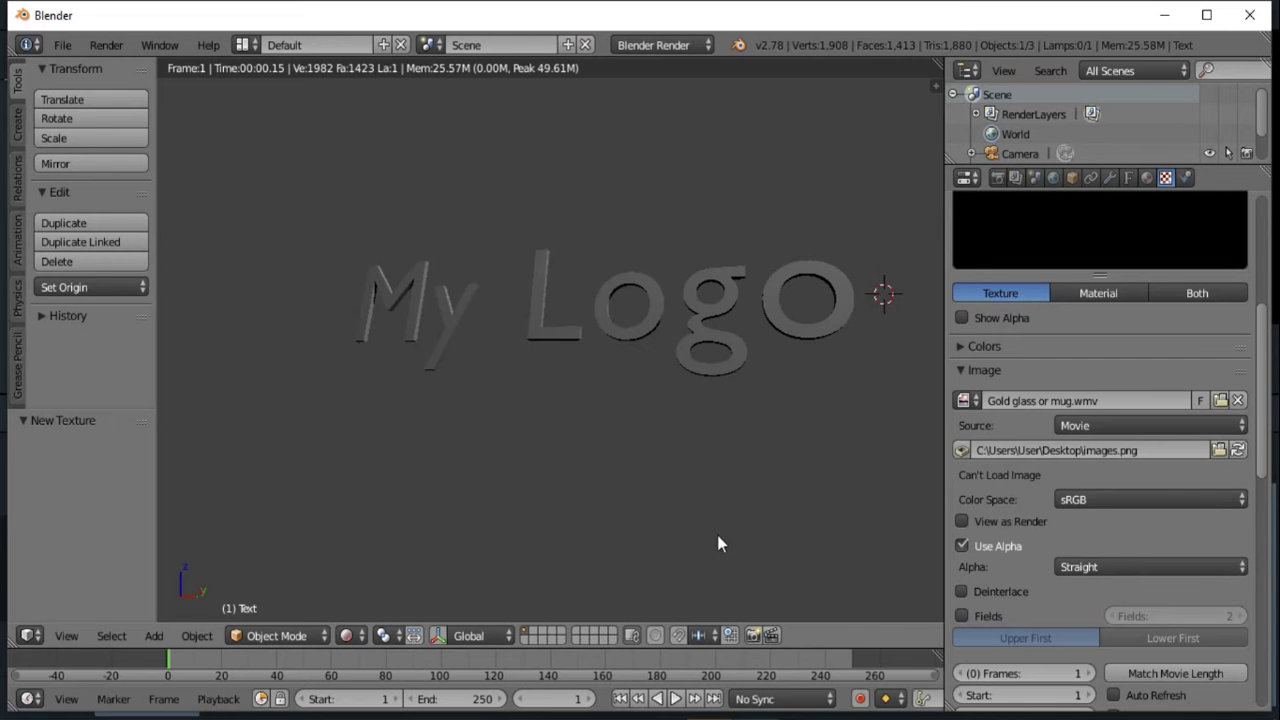
# Step: Open car-2.jpg from the Desktop as the texture image and set the material preview to a flat plane
pyautogui.click(1147, 177)
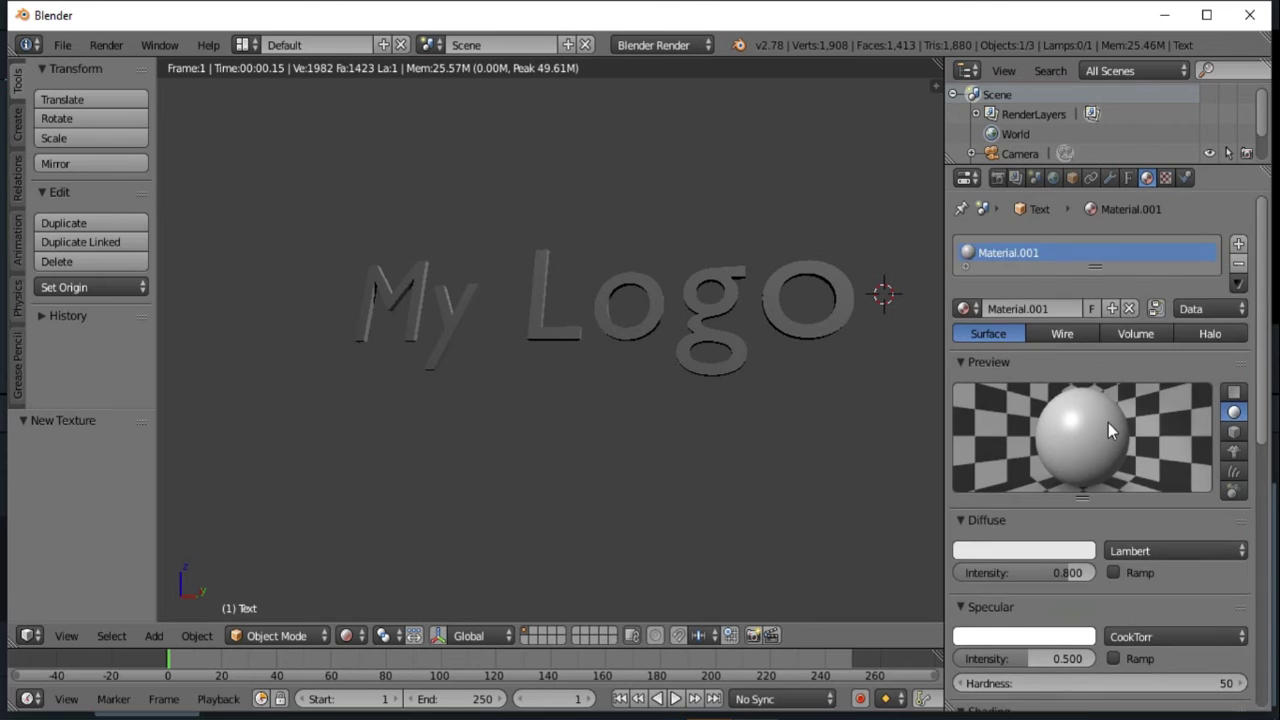
pyautogui.click(1166, 177)
pyautogui.click(1223, 394)
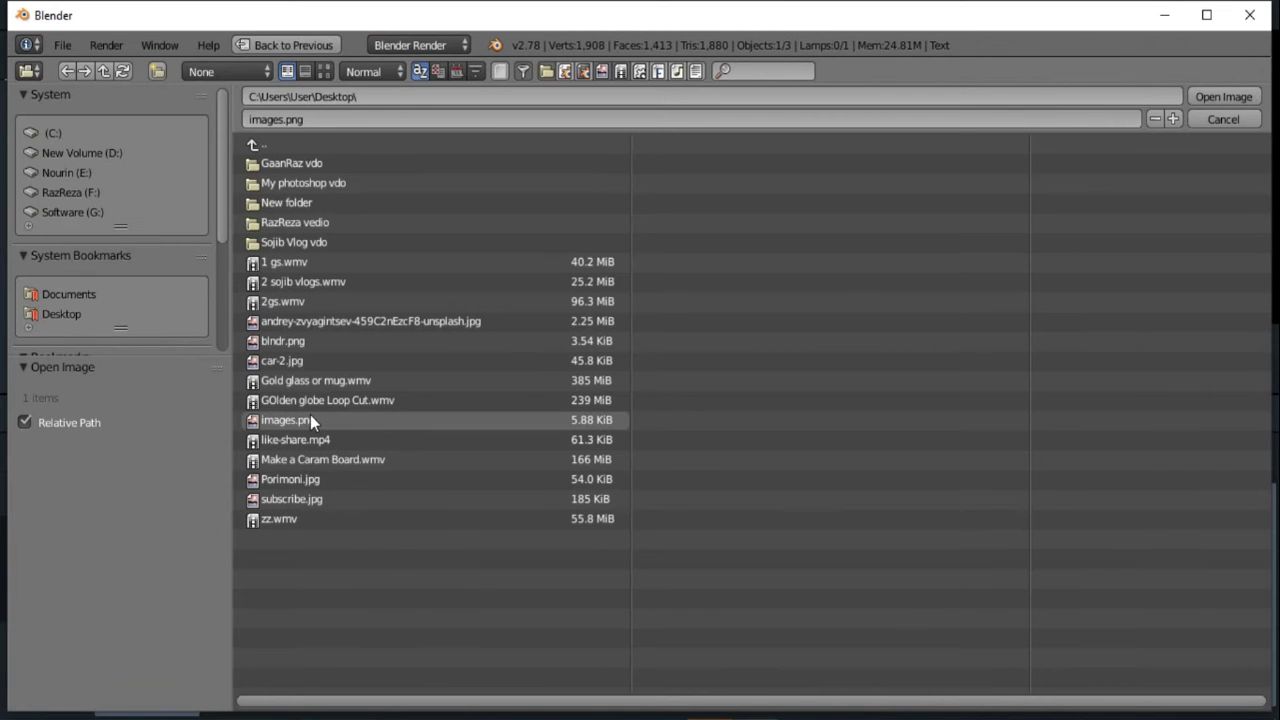
pyautogui.doubleClick(314, 360)
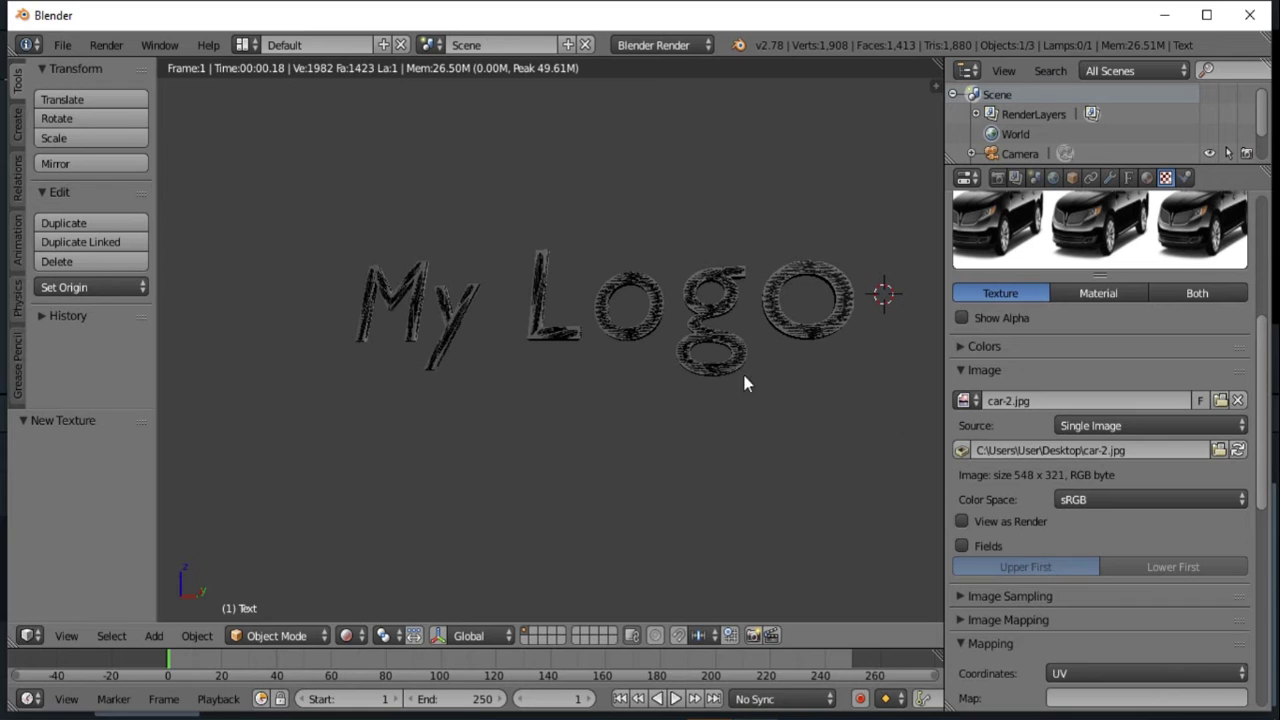
pyautogui.click(1146, 177)
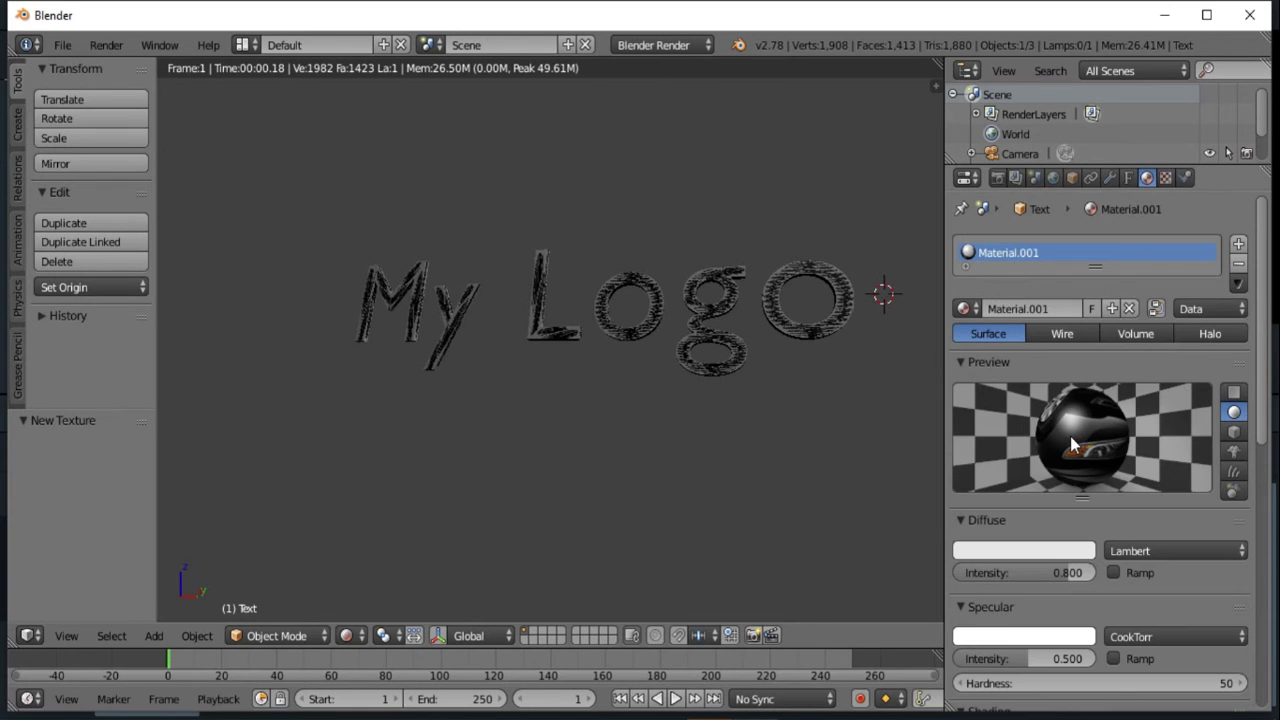
pyautogui.click(1234, 392)
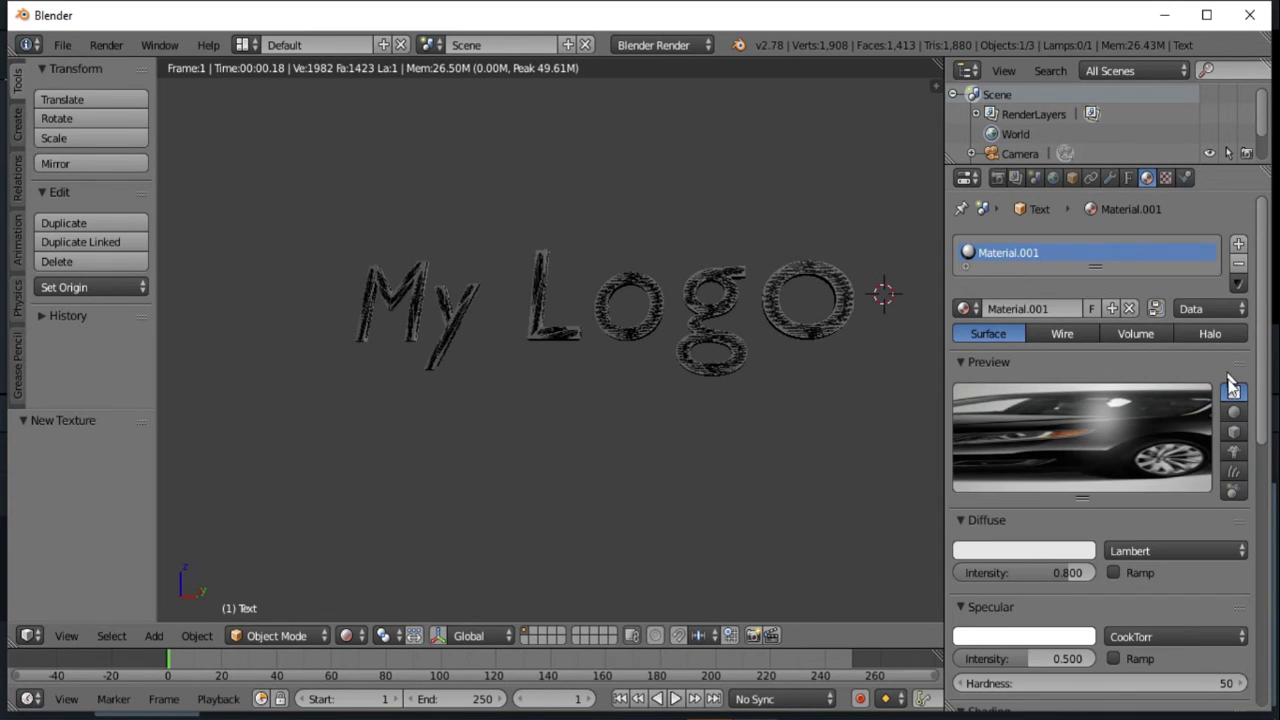
# Step: Compare the cube, hair and monkey preview shapes for the material and set the preview to a cube
pyautogui.click(1234, 432)
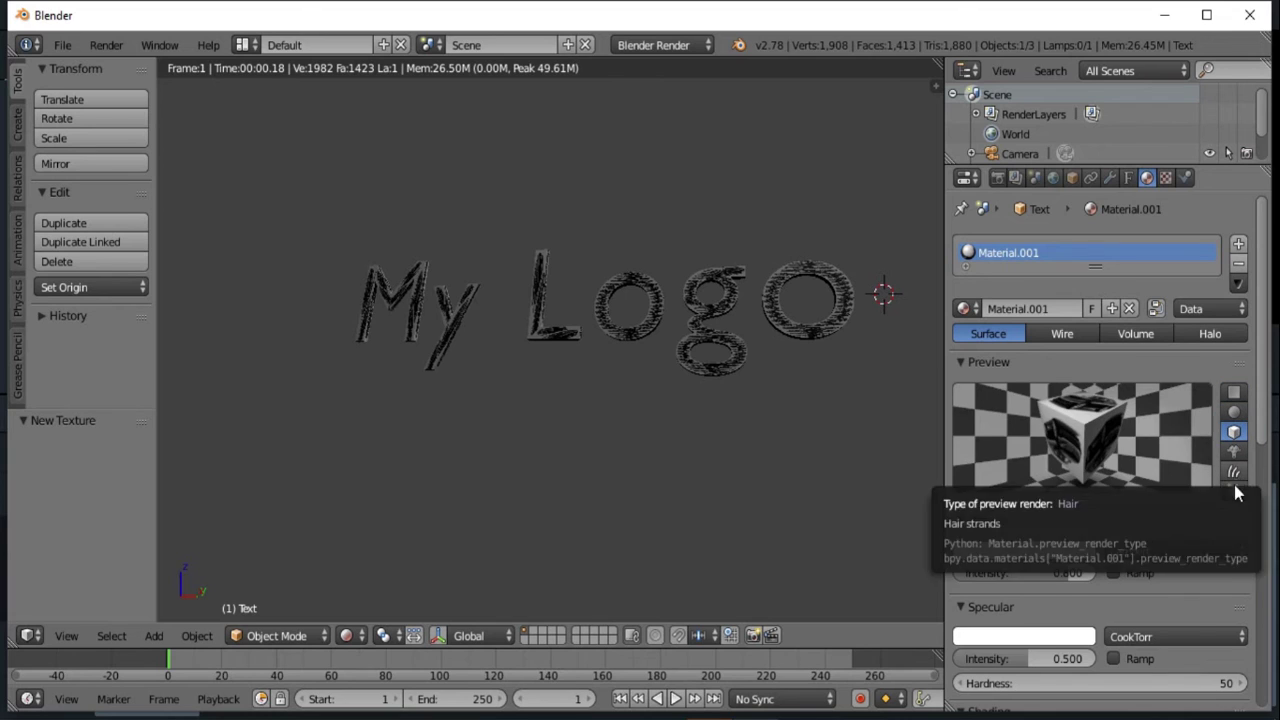
pyautogui.click(1234, 490)
pyautogui.click(1236, 469)
pyautogui.click(1234, 452)
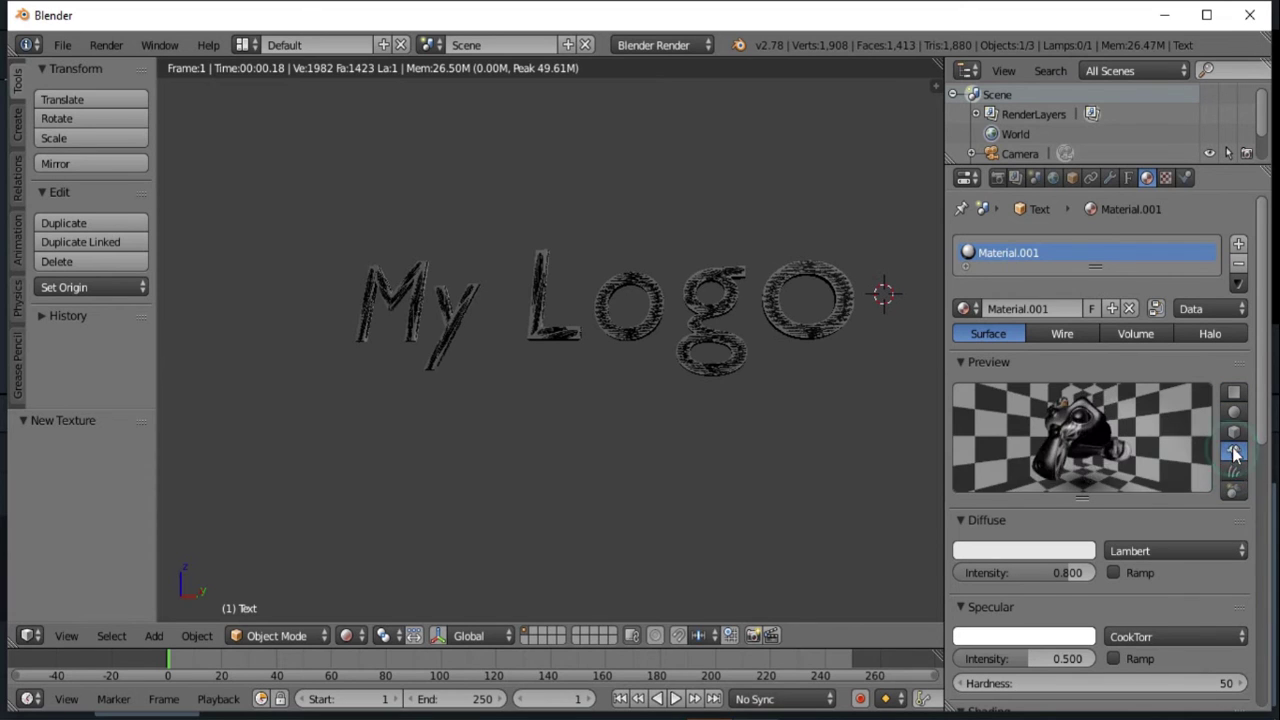
pyautogui.click(1234, 432)
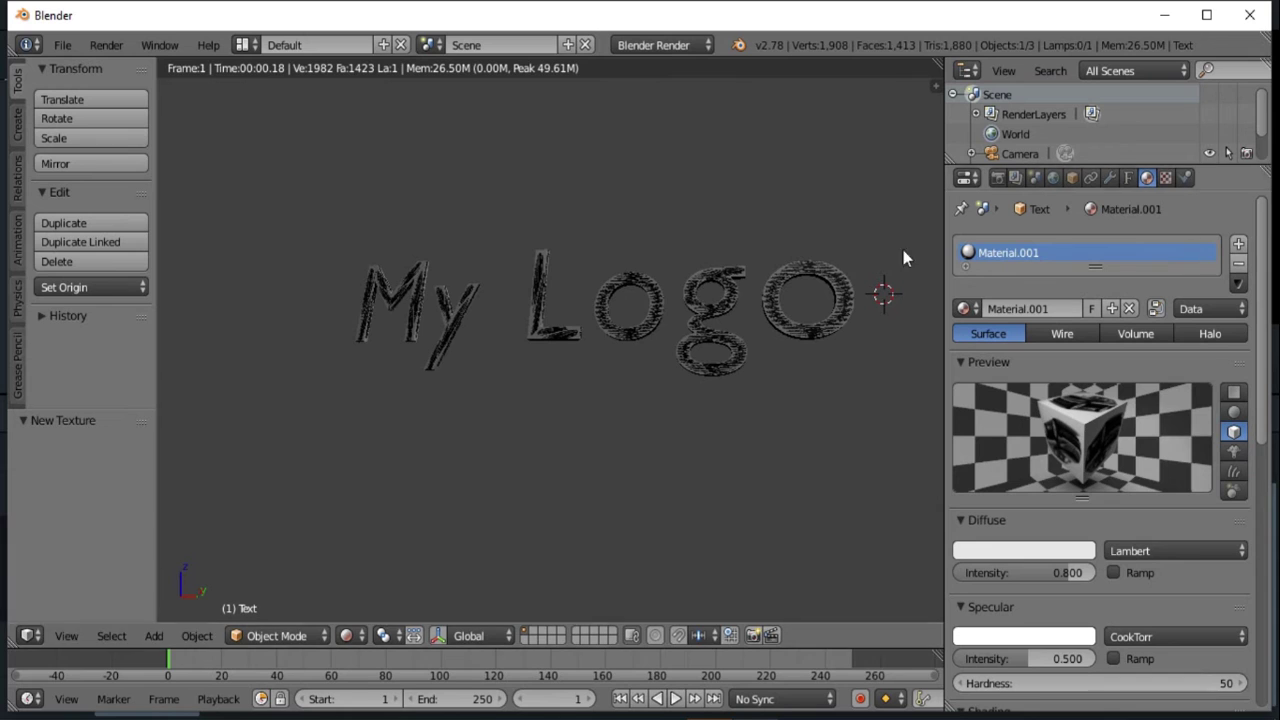
# Step: Switch the viewport shading to Solid and orbit to an angled perspective view of the text
pyautogui.moveTo(726, 354); pyautogui.dragTo(650, 445, button='middle')
pyautogui.press('KP_1')
pyautogui.click(346, 635)
pyautogui.click(346, 635)
pyautogui.click(346, 635)
pyautogui.click(372, 568)
pyautogui.moveTo(700, 420); pyautogui.dragTo(817, 314, button='middle')
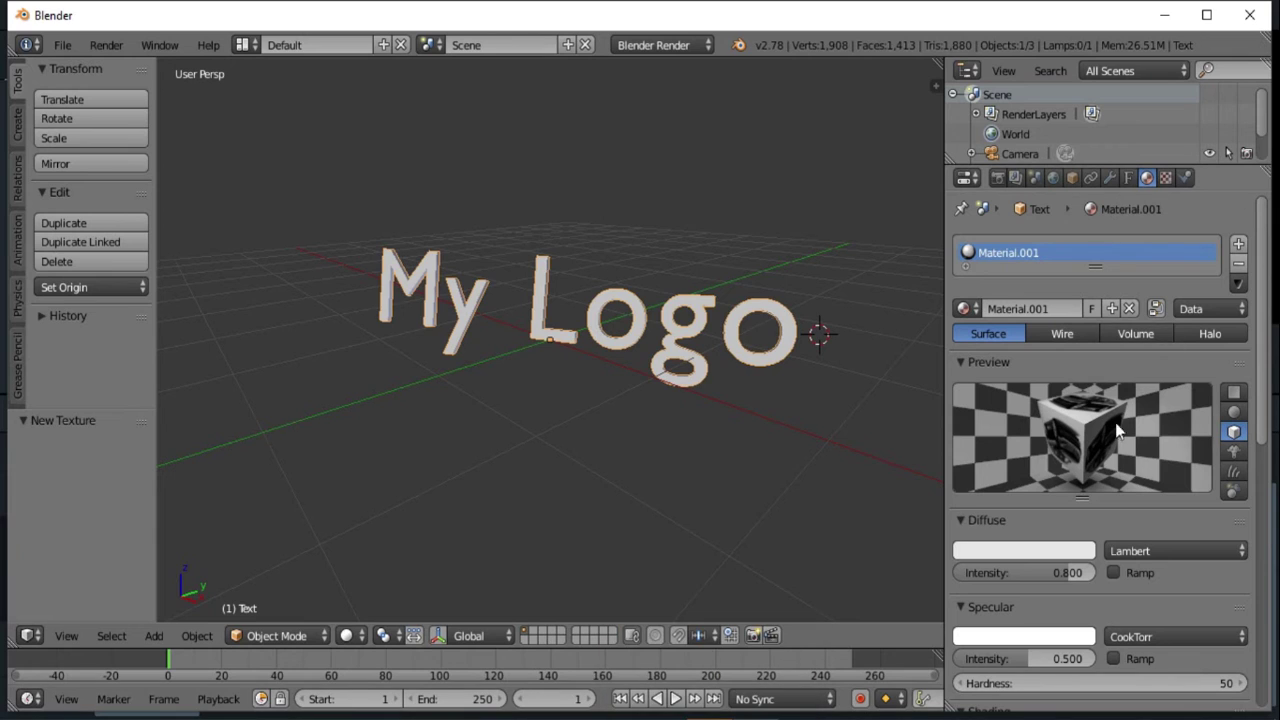
# Step: Add a Solidify modifier to the text and raise its thickness to 0.0190
pyautogui.click(1110, 177)
pyautogui.click(1128, 244)
pyautogui.click(950, 445)
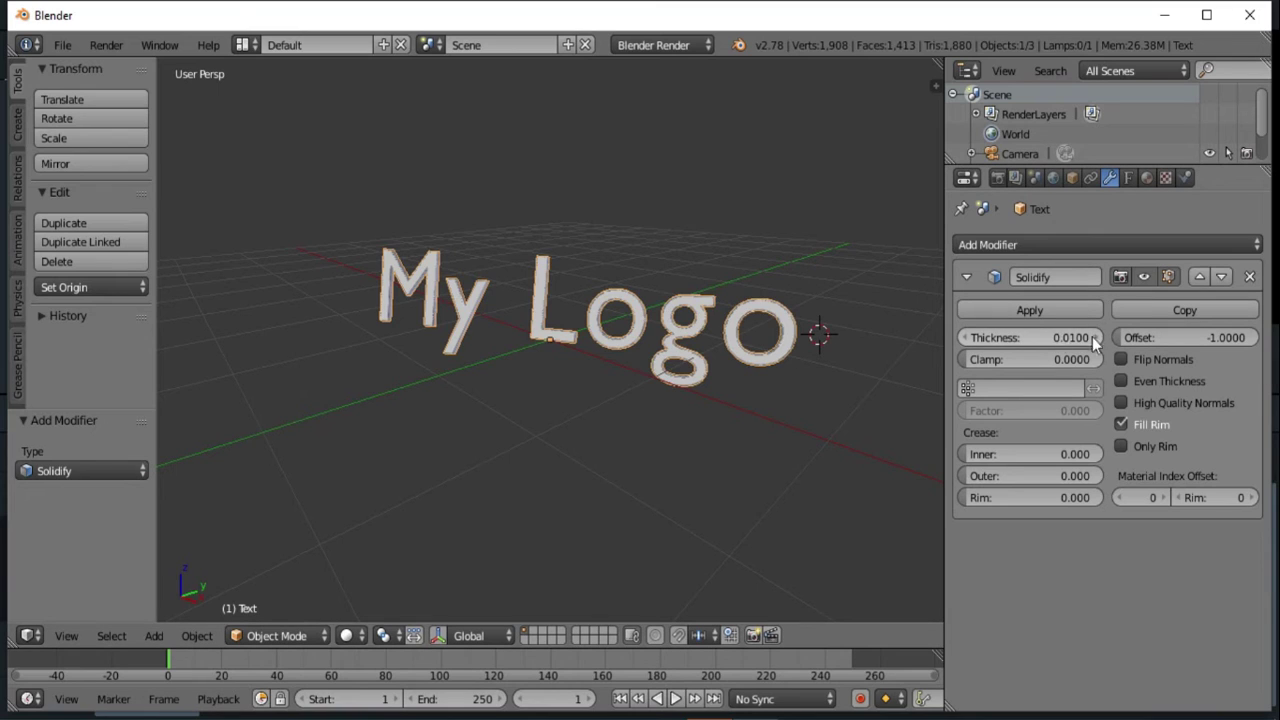
pyautogui.click(1095, 338)
pyautogui.click(1095, 338)
pyautogui.click(1095, 338)
pyautogui.click(1095, 338)
# Step: Switch the viewport shading to Rendered and increase the Solidify thickness to 0.0210
pyautogui.click(300, 636)
pyautogui.click(346, 636)
pyautogui.click(372, 504)
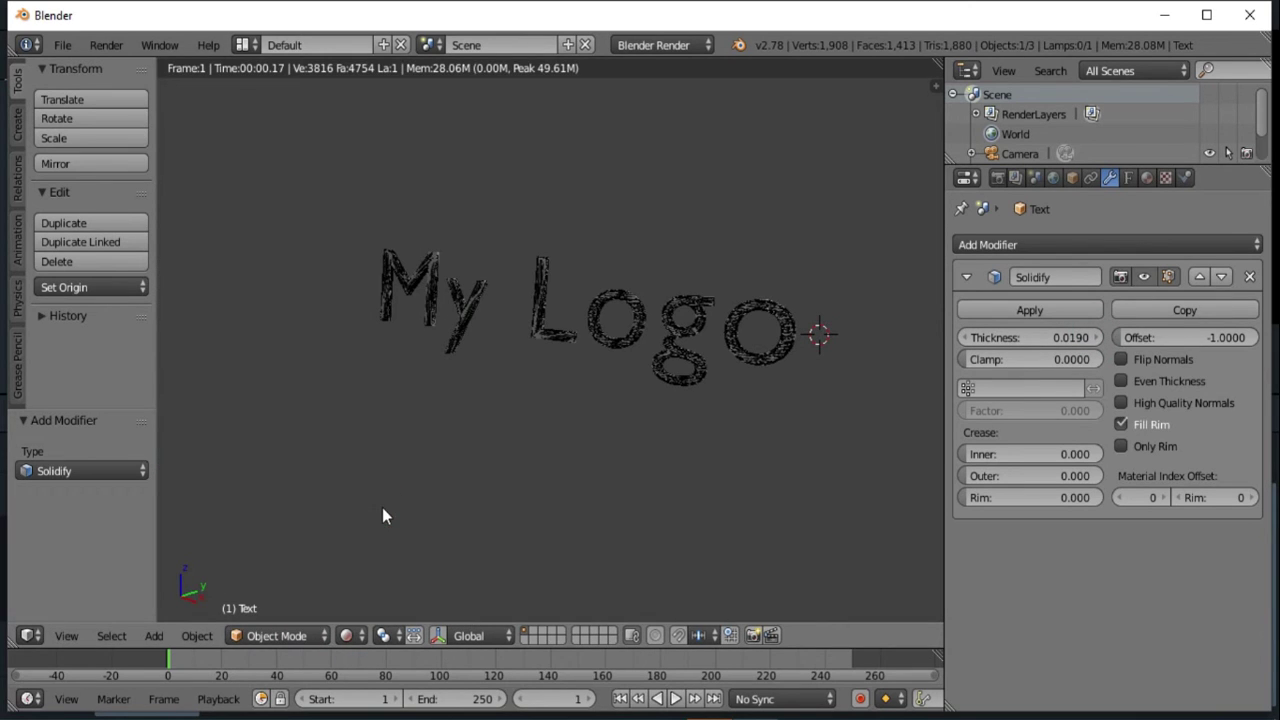
pyautogui.click(1095, 338)
pyautogui.click(1095, 338)
pyautogui.click(1095, 338)
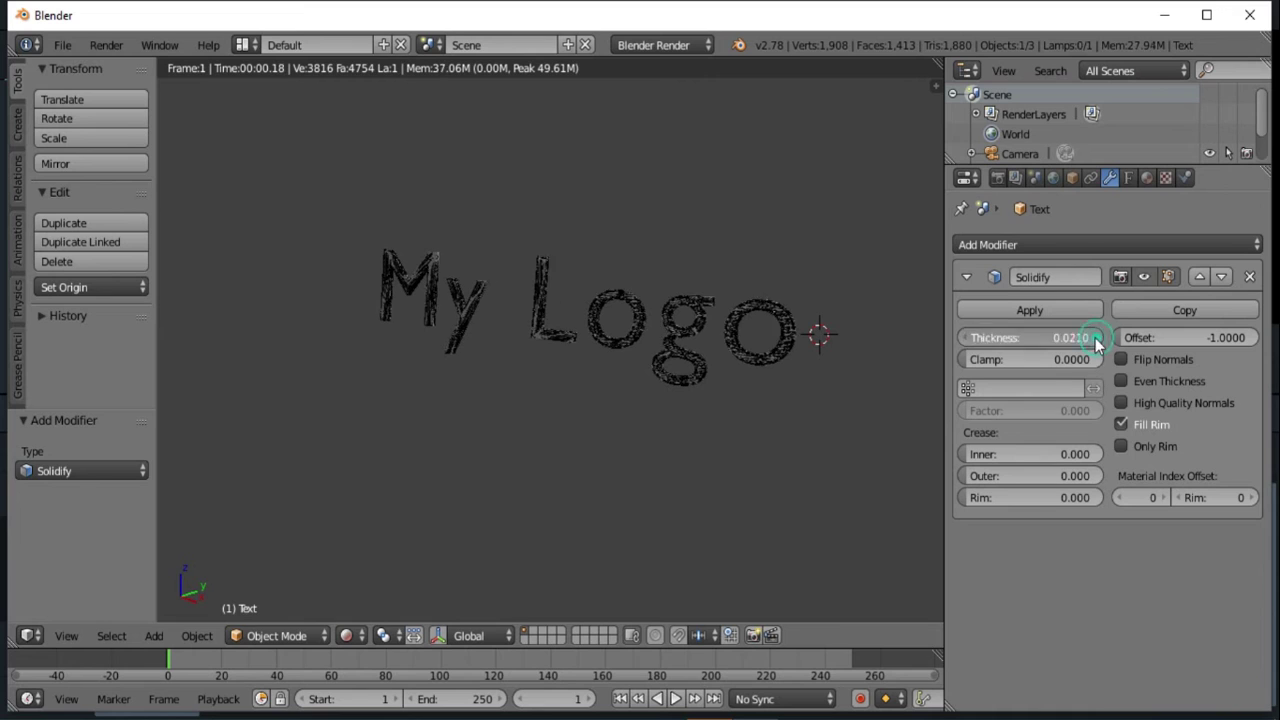
# Step: Increase the Solidify thickness further and open subscribe.jpg from the Desktop as the texture image
pyautogui.click(1095, 338)
pyautogui.click(1095, 338)
pyautogui.click(1095, 338)
pyautogui.click(1095, 338)
pyautogui.click(1095, 338)
pyautogui.click(1095, 338)
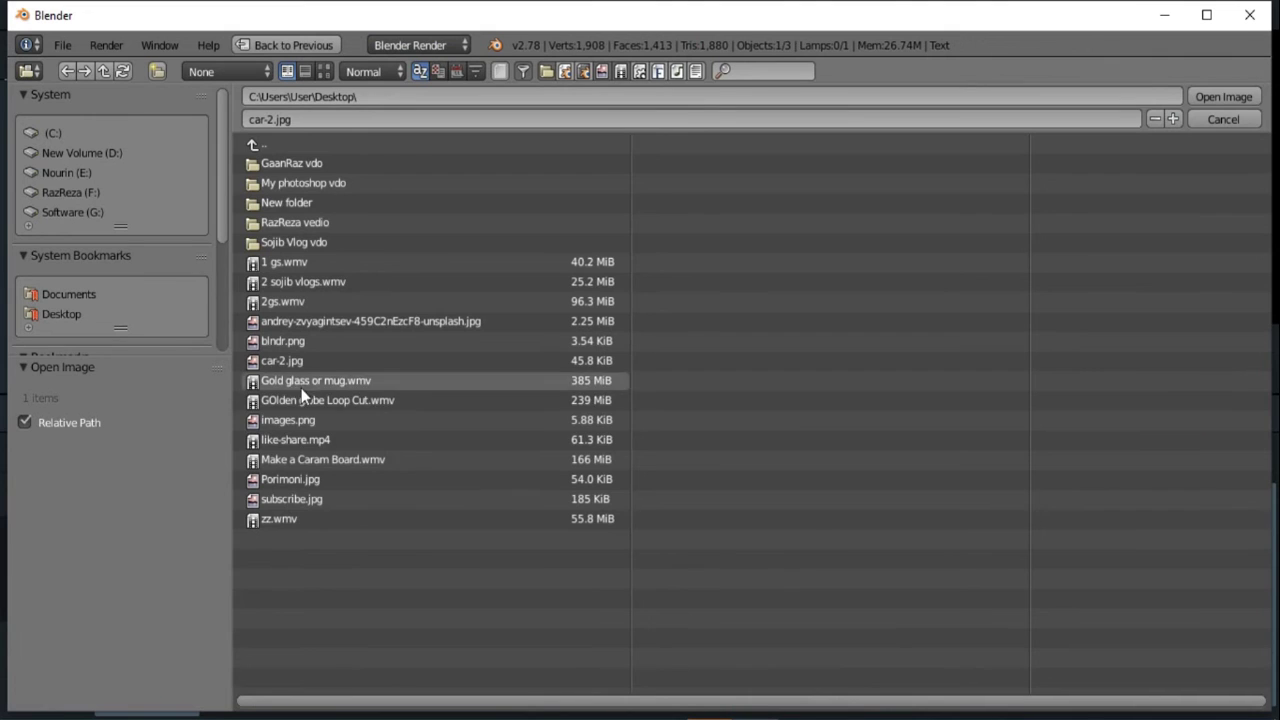
pyautogui.doubleClick(291, 499)
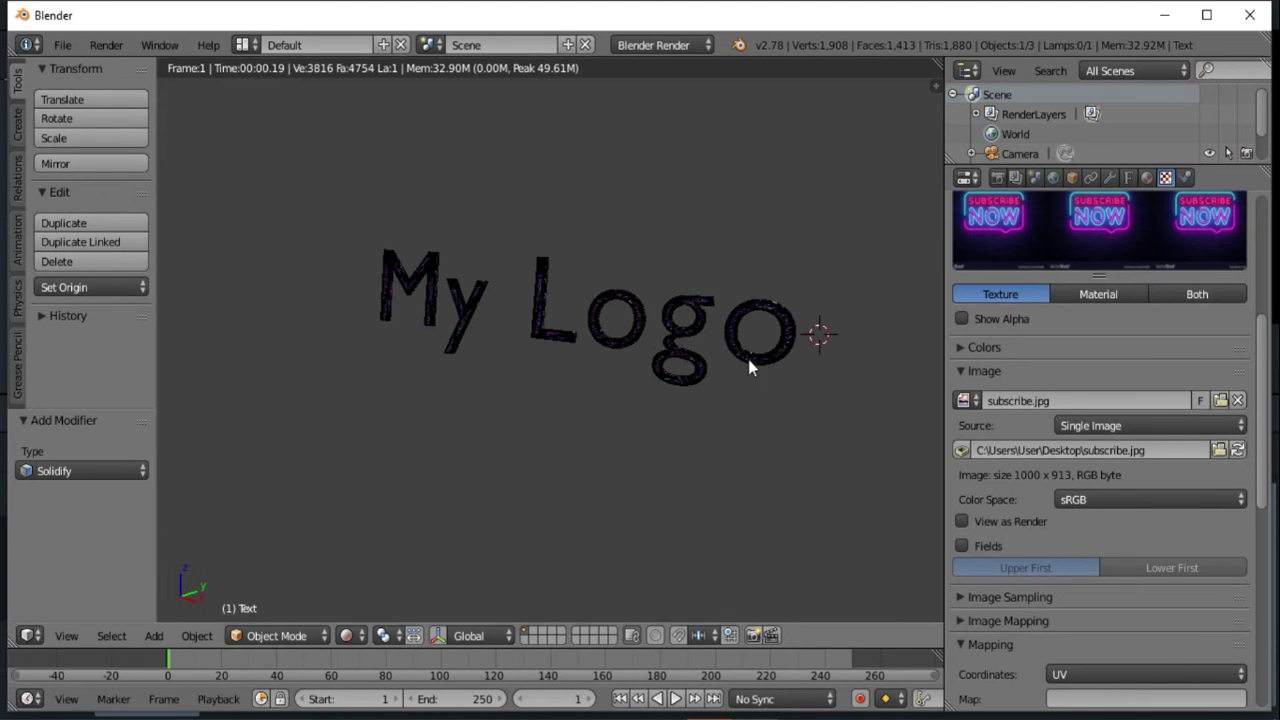
# Step: Set the texture preview to show both the texture and the material
pyautogui.scroll(2, 696, 435)
pyautogui.scroll(-1, 696, 437)
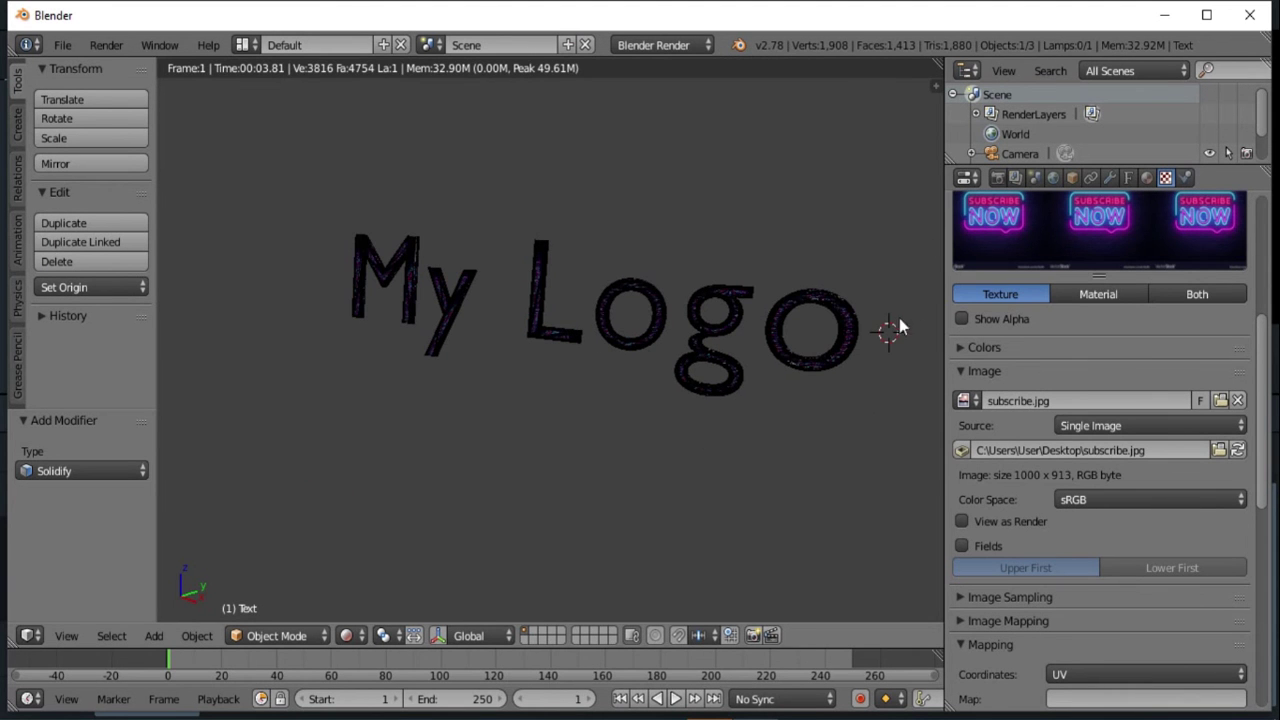
pyautogui.click(1097, 294)
pyautogui.click(1175, 294)
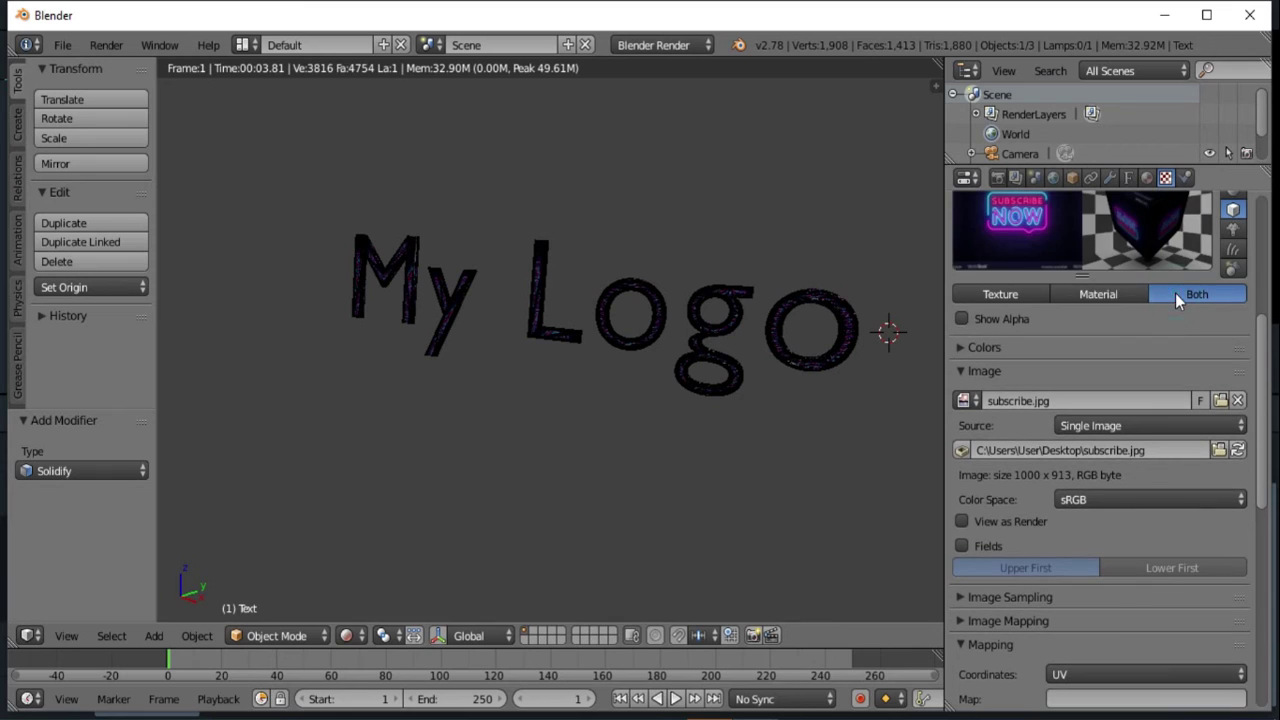
# Step: Try the Wire type on the text's material and return it to Surface
pyautogui.click(1148, 180)
pyautogui.click(1077, 334)
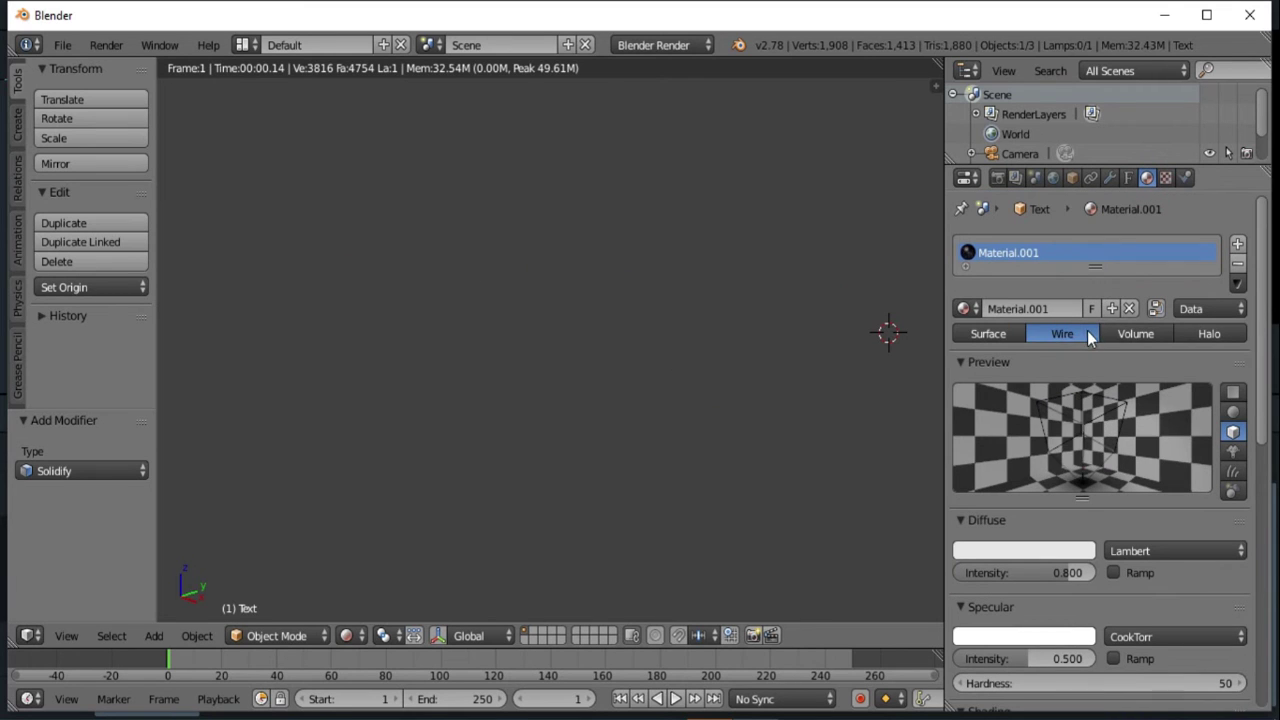
pyautogui.click(1003, 338)
# Step: Set the diffuse color of the text's material to a golden yellow
pyautogui.scroll(-2, 1046, 413)
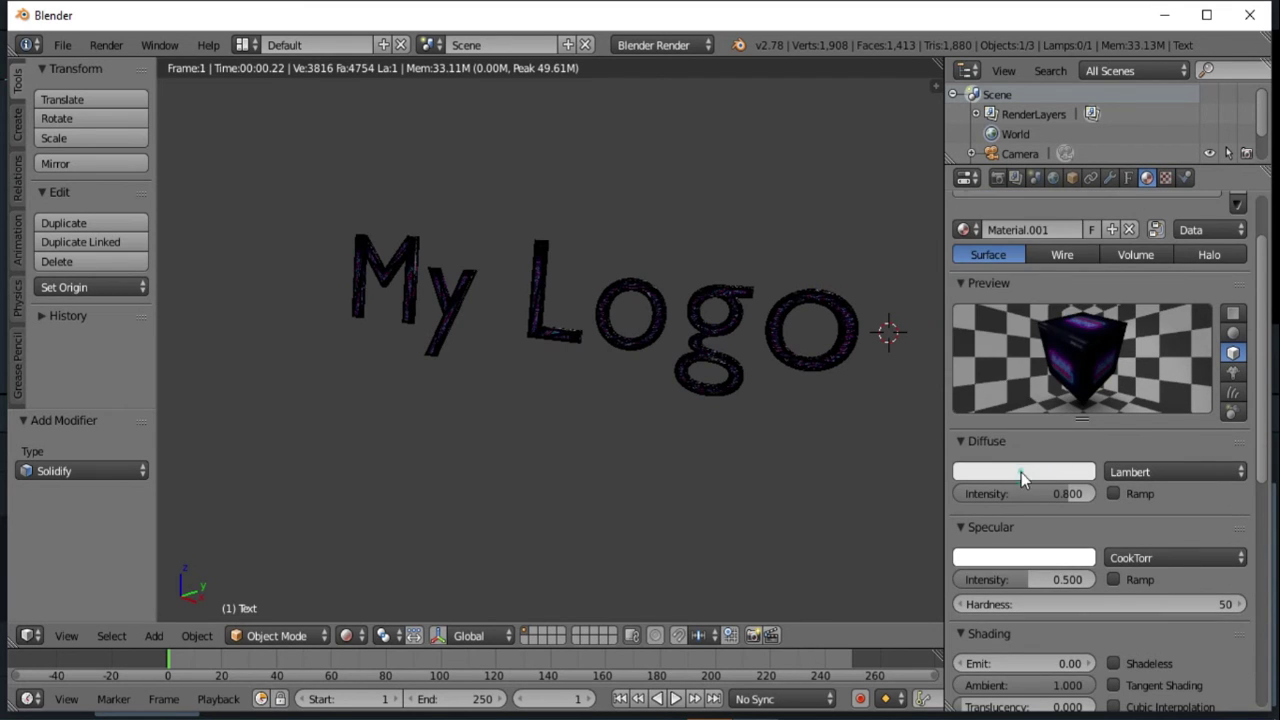
pyautogui.click(1021, 472)
pyautogui.moveTo(996, 283)
pyautogui.mouseDown()
pyautogui.moveTo(982, 320)
pyautogui.moveTo(972, 300)
pyautogui.moveTo(973, 281)
pyautogui.moveTo(1000, 306)
pyautogui.moveTo(978, 287)
pyautogui.moveTo(966, 308)
pyautogui.mouseUp()
pyautogui.scroll(-8, 1087, 493)
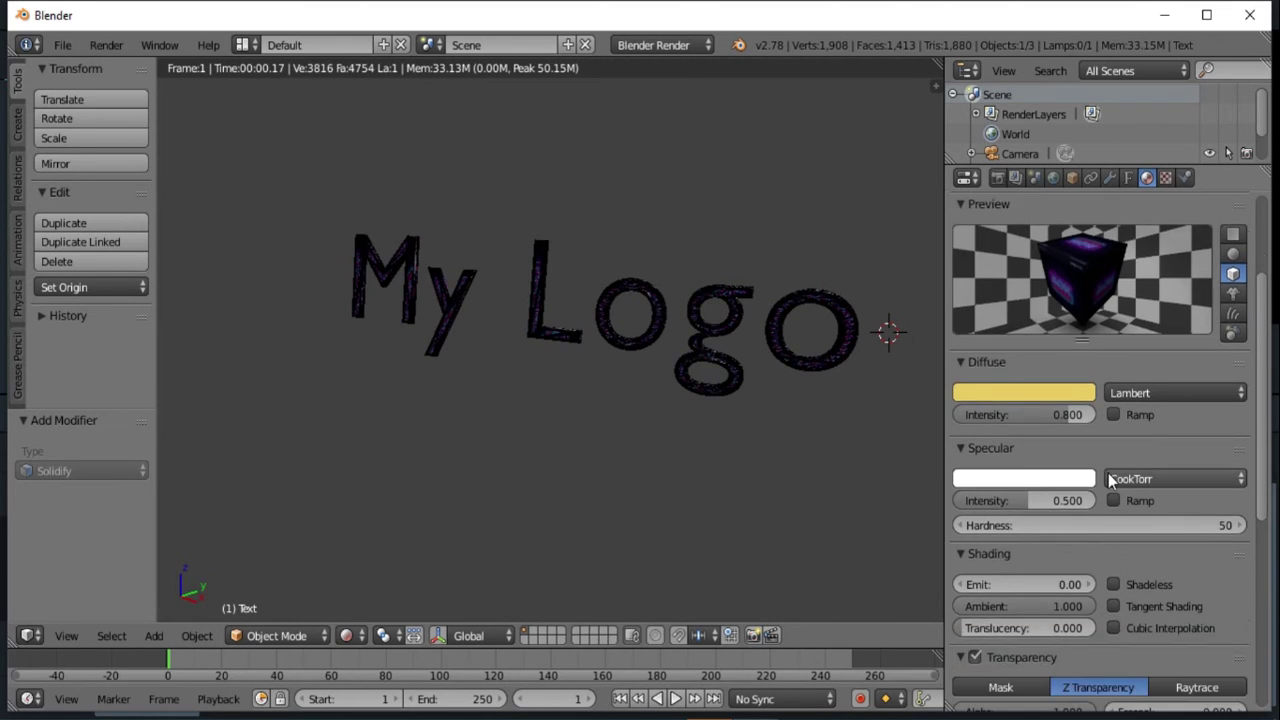
# Step: Compare the cube and sphere previews of the material and set the preview to the sphere
pyautogui.scroll(9, 1090, 496)
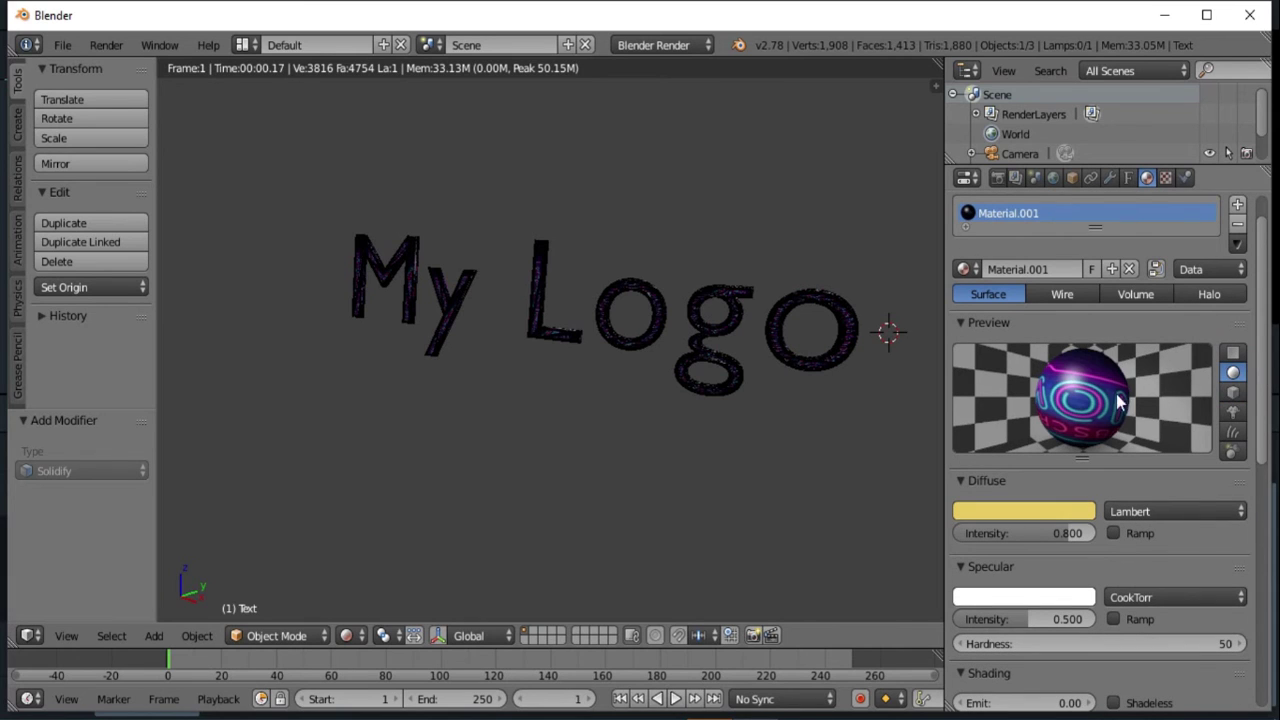
pyautogui.click(1233, 392)
pyautogui.click(1233, 372)
# Step: Switch the viewport to the camera view and render a still image of the text
pyautogui.click(725, 428)
pyautogui.press('KP_0')
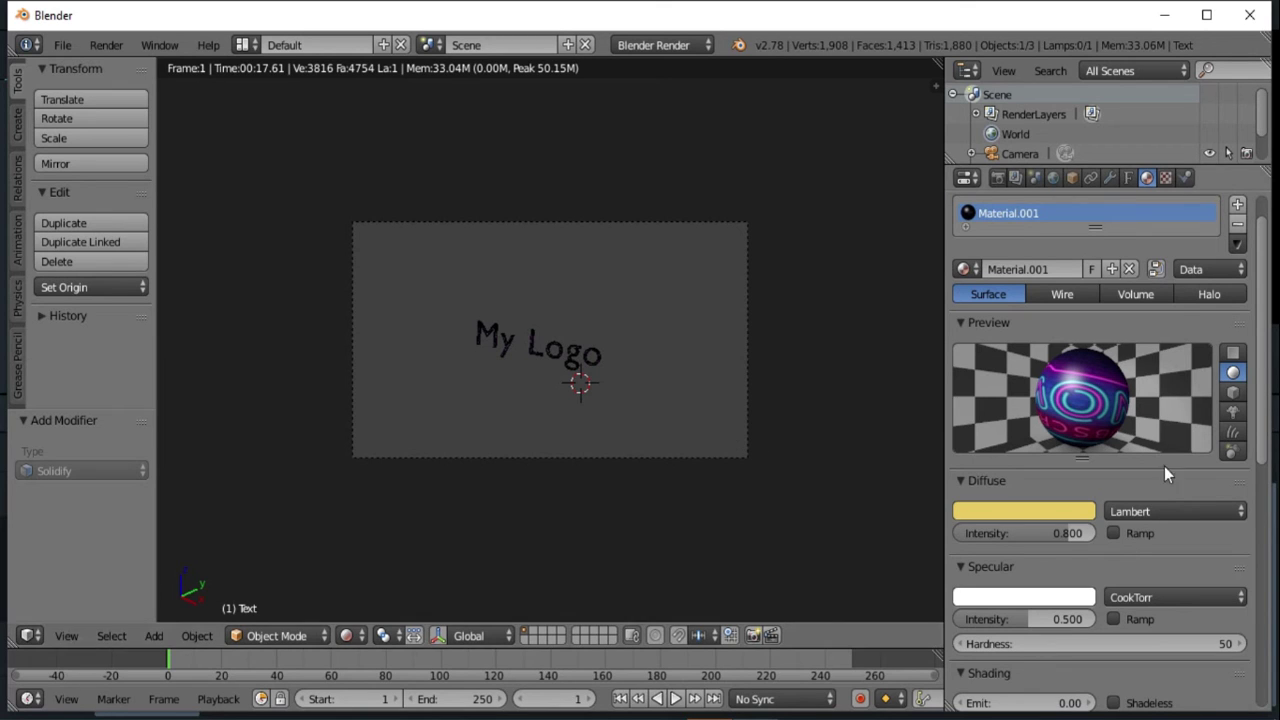
pyautogui.click(292, 637)
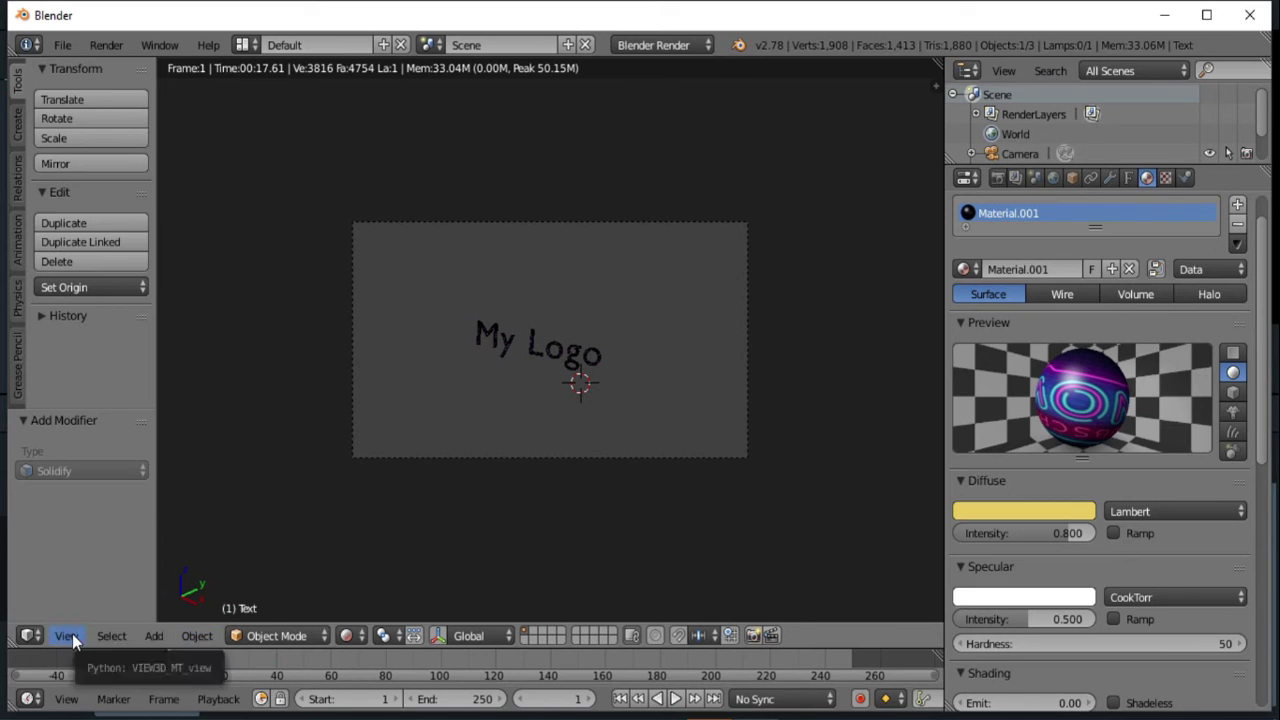
pyautogui.scroll(1, 1203, 323)
pyautogui.click(997, 178)
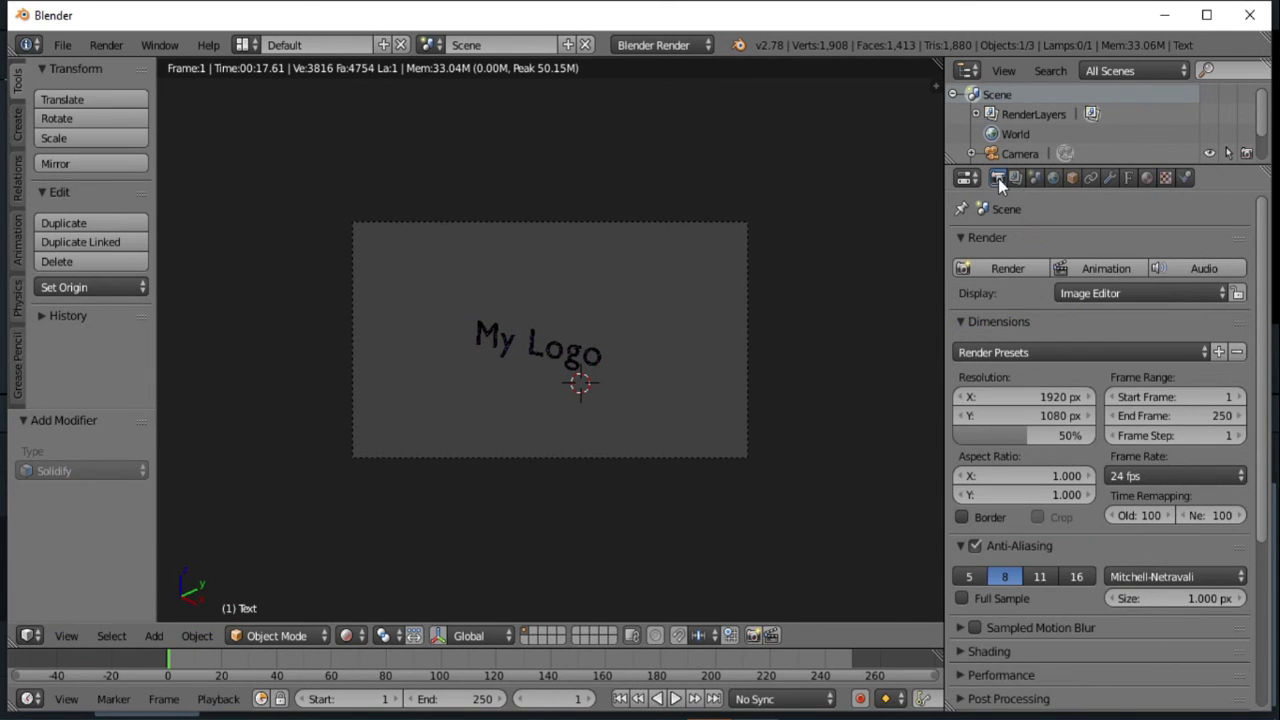
pyautogui.click(1004, 270)
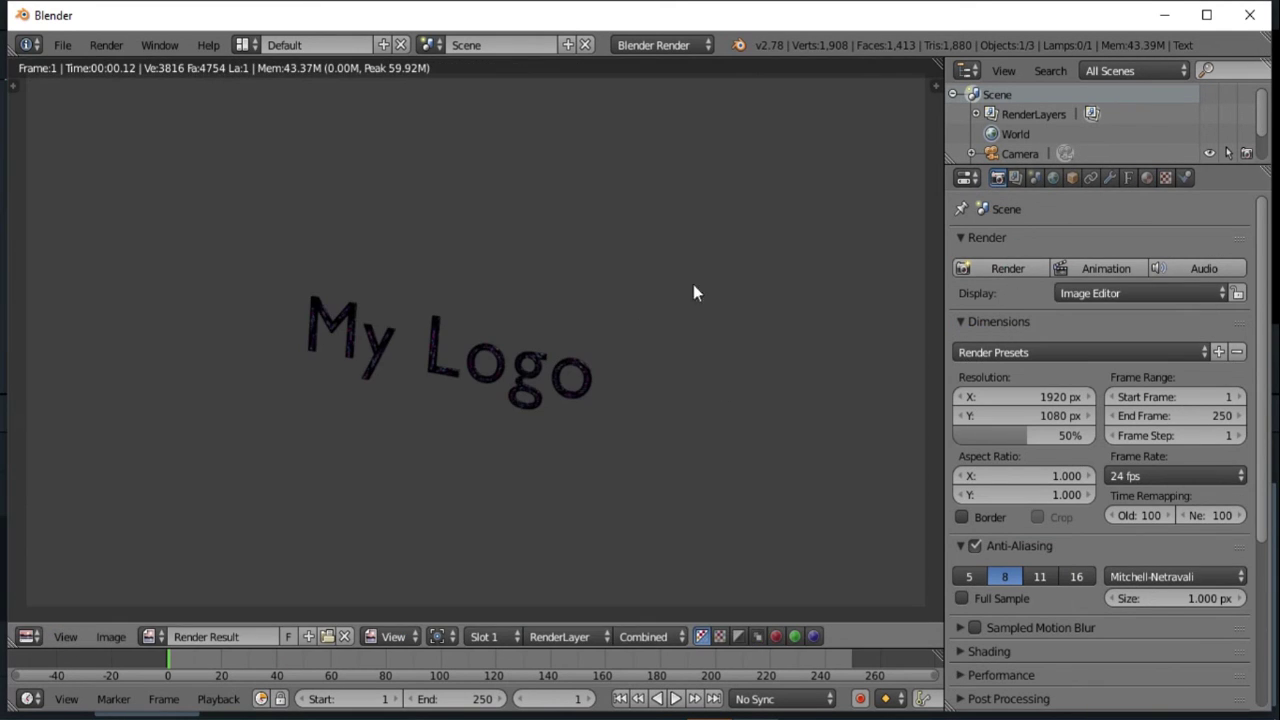
pyautogui.click(1146, 178)
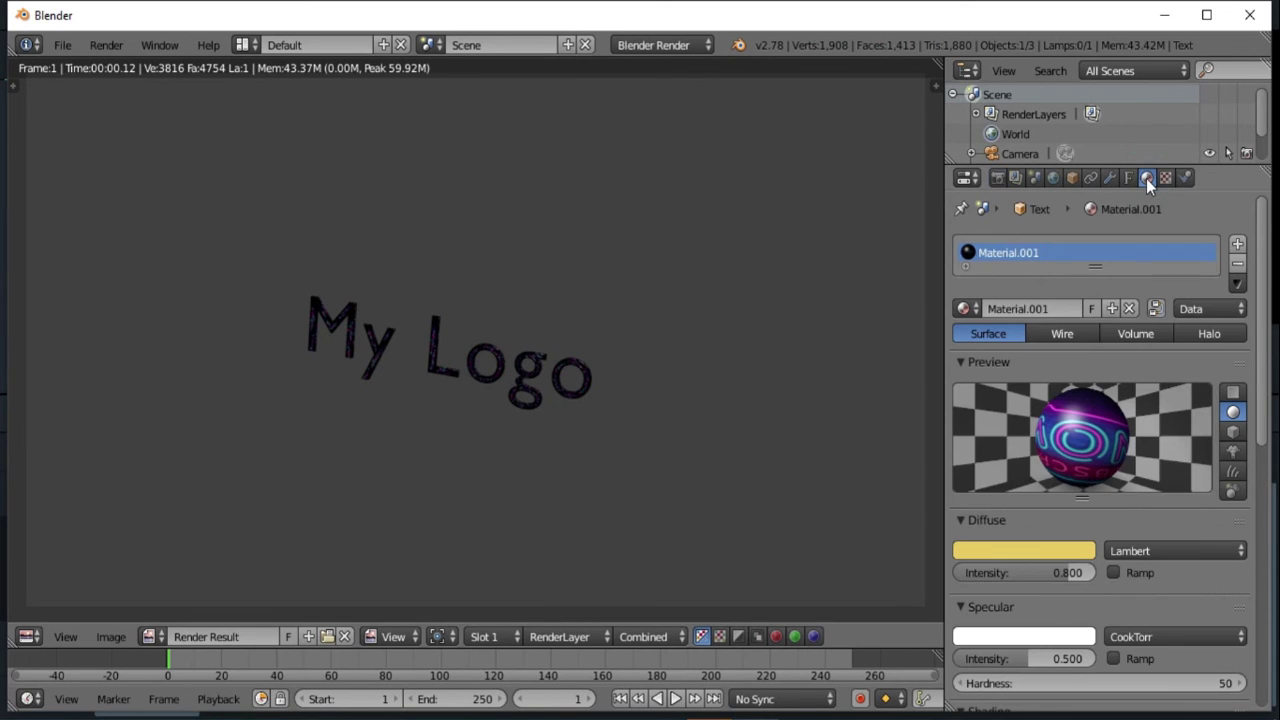
pyautogui.click(1164, 178)
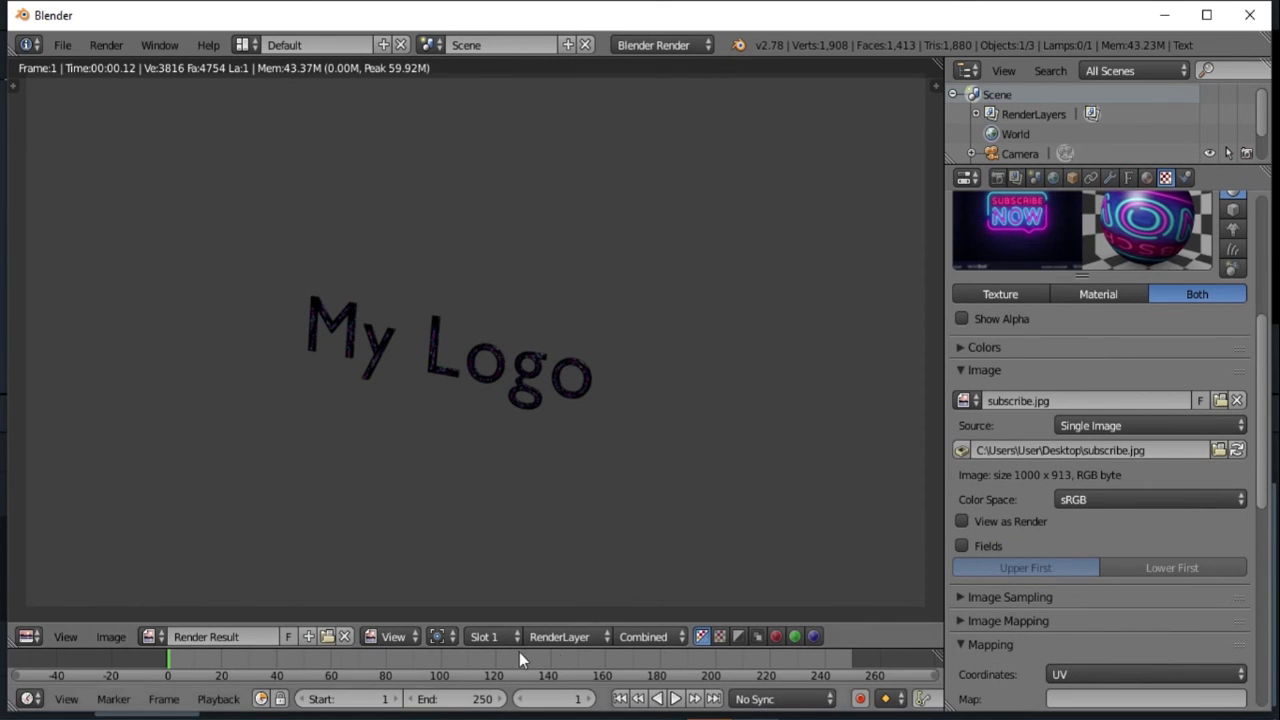
pyautogui.click(68, 636)
pyautogui.click(107, 636)
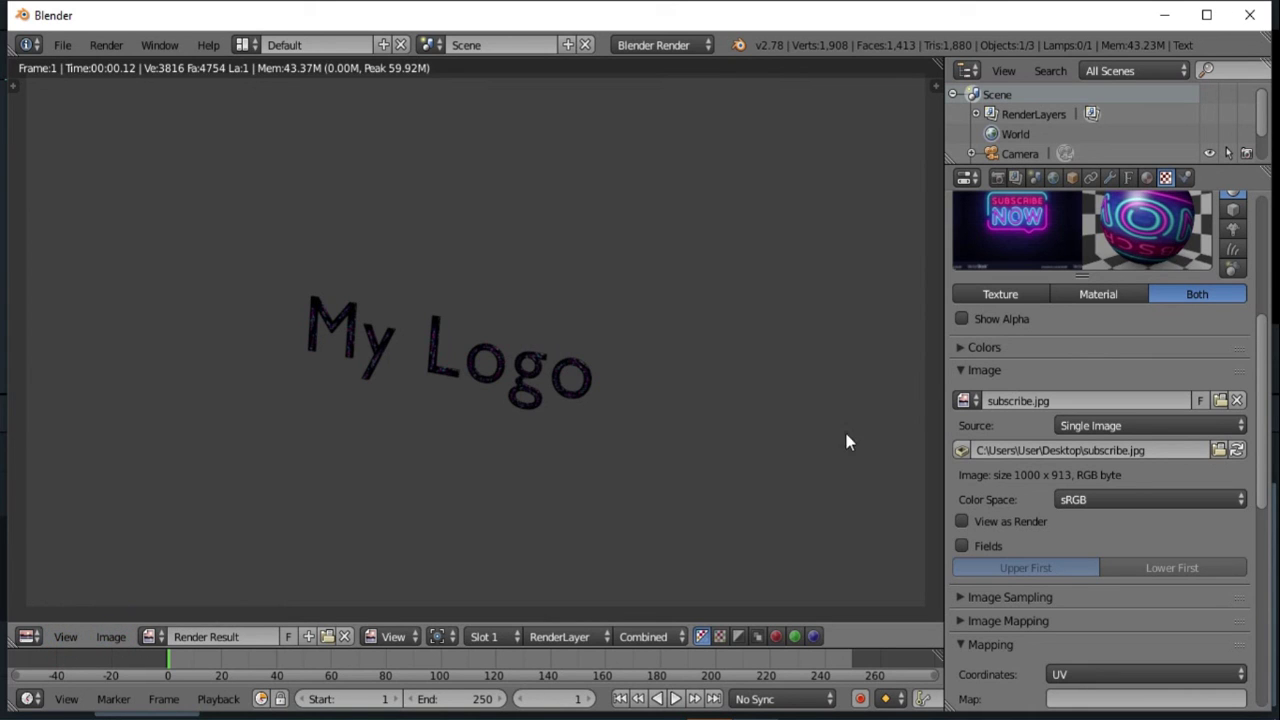
# Step: Save the rendered image to the Desktop as "My logo.png" and open the saved file in Photos
pyautogui.click(114, 636)
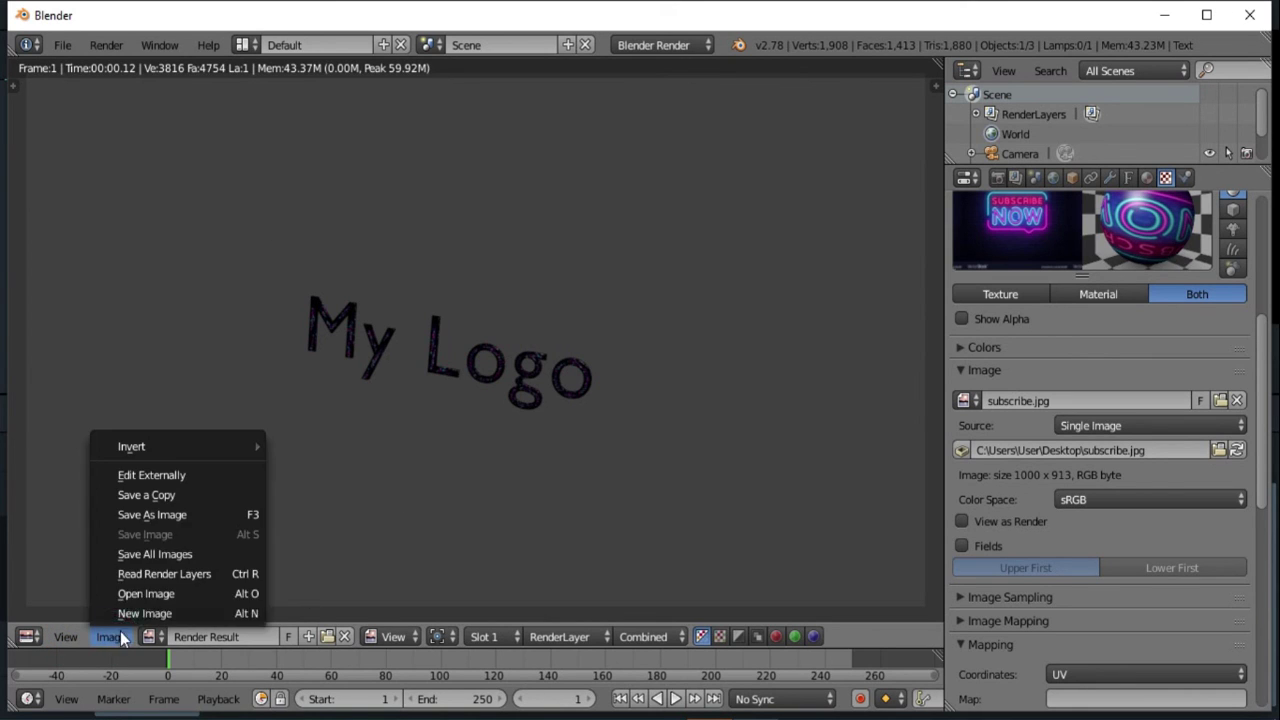
pyautogui.click(159, 515)
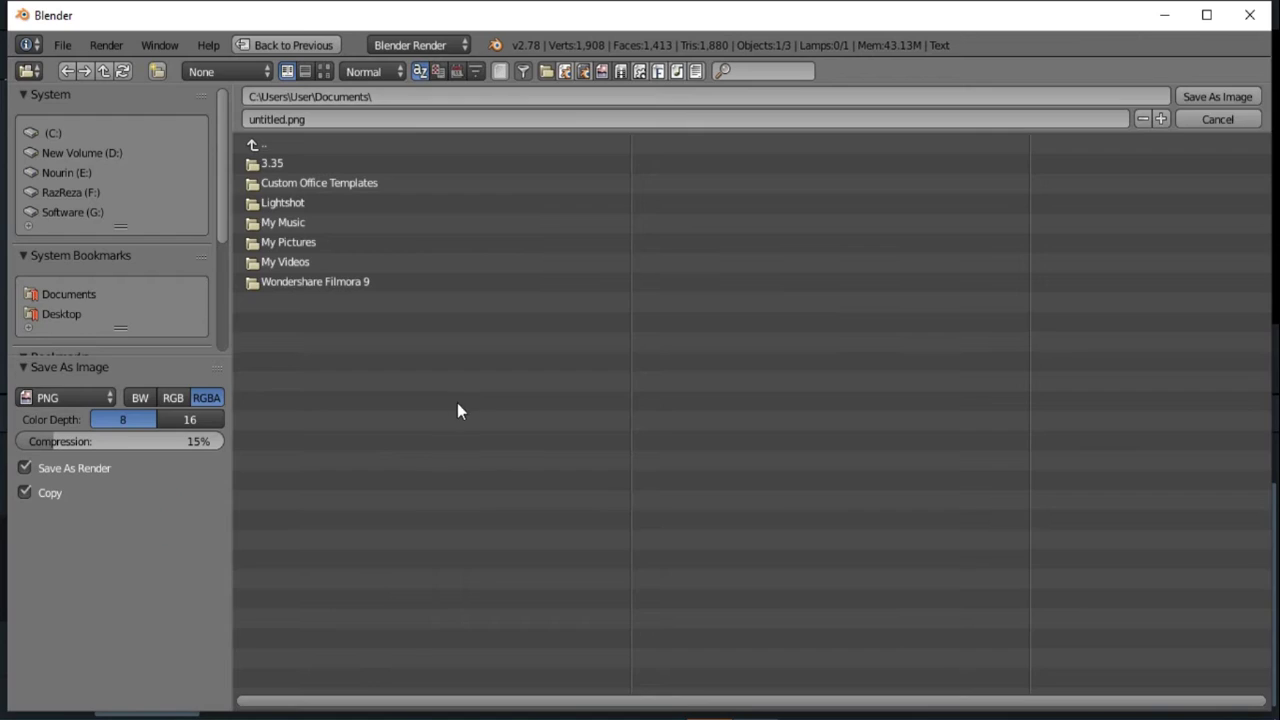
pyautogui.click(70, 314)
pyautogui.click(284, 120)
pyautogui.write('My logo')
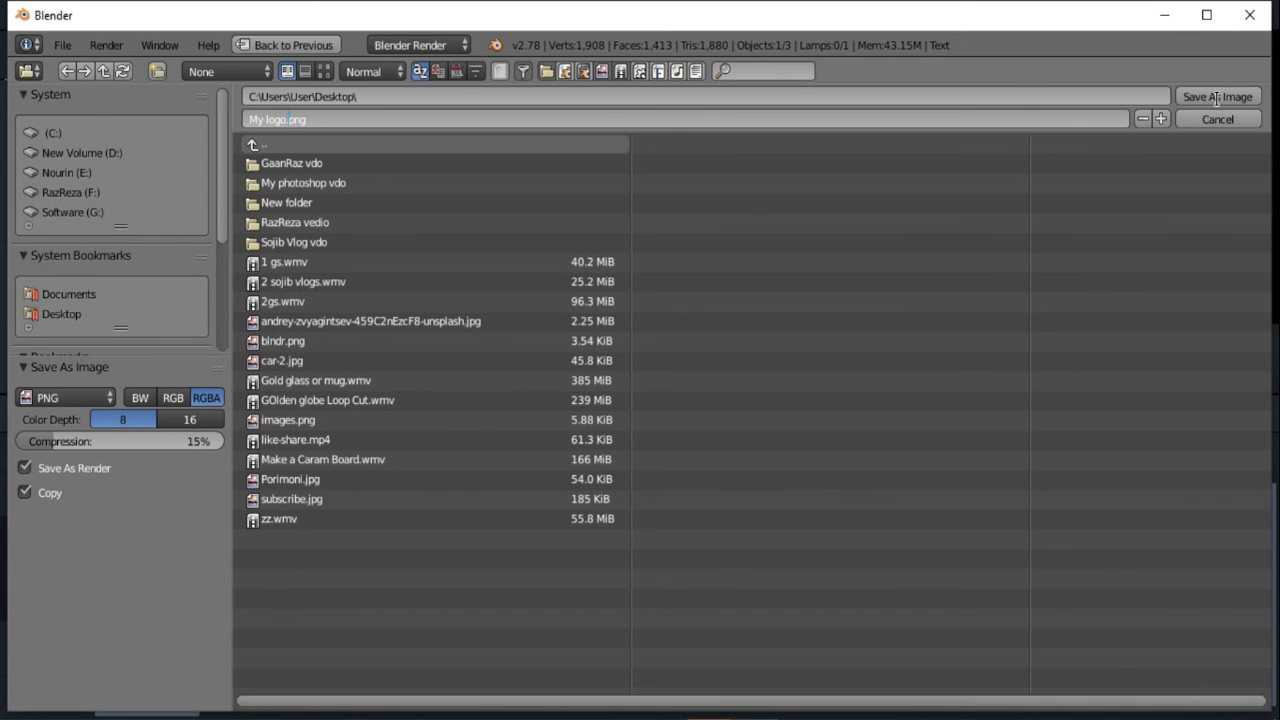
pyautogui.click(1217, 97)
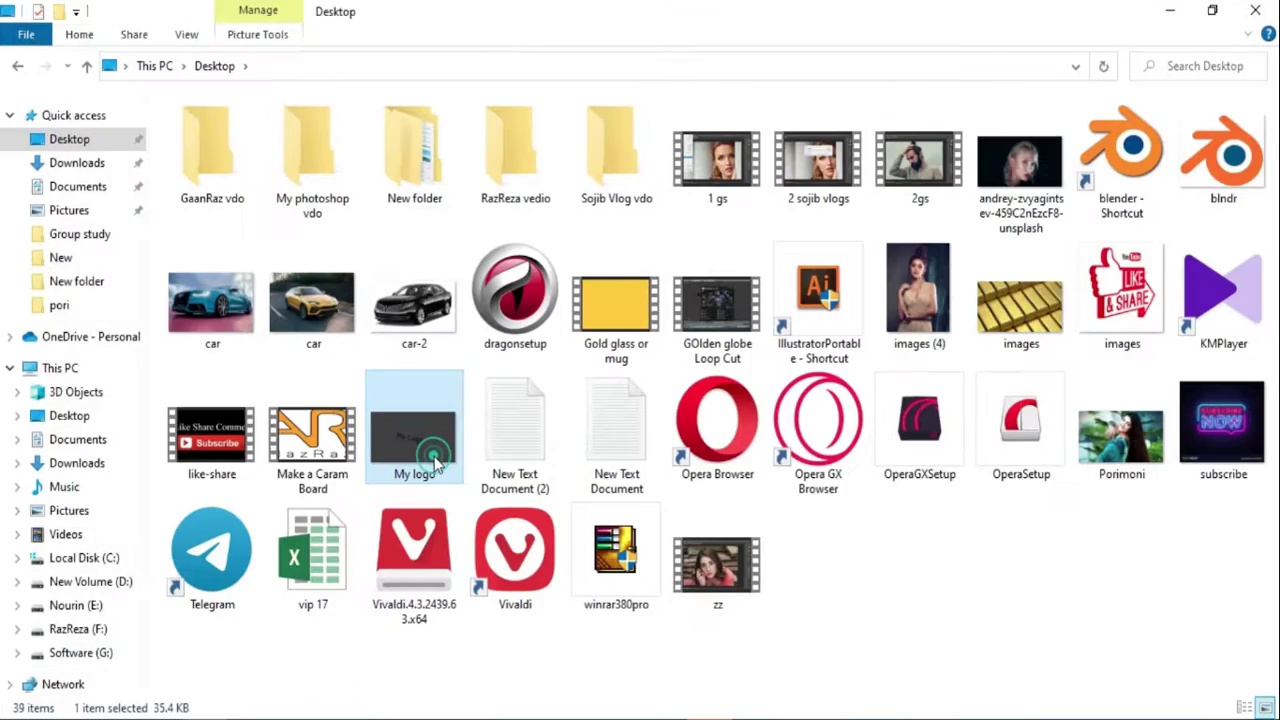
pyautogui.doubleClick(434, 462)
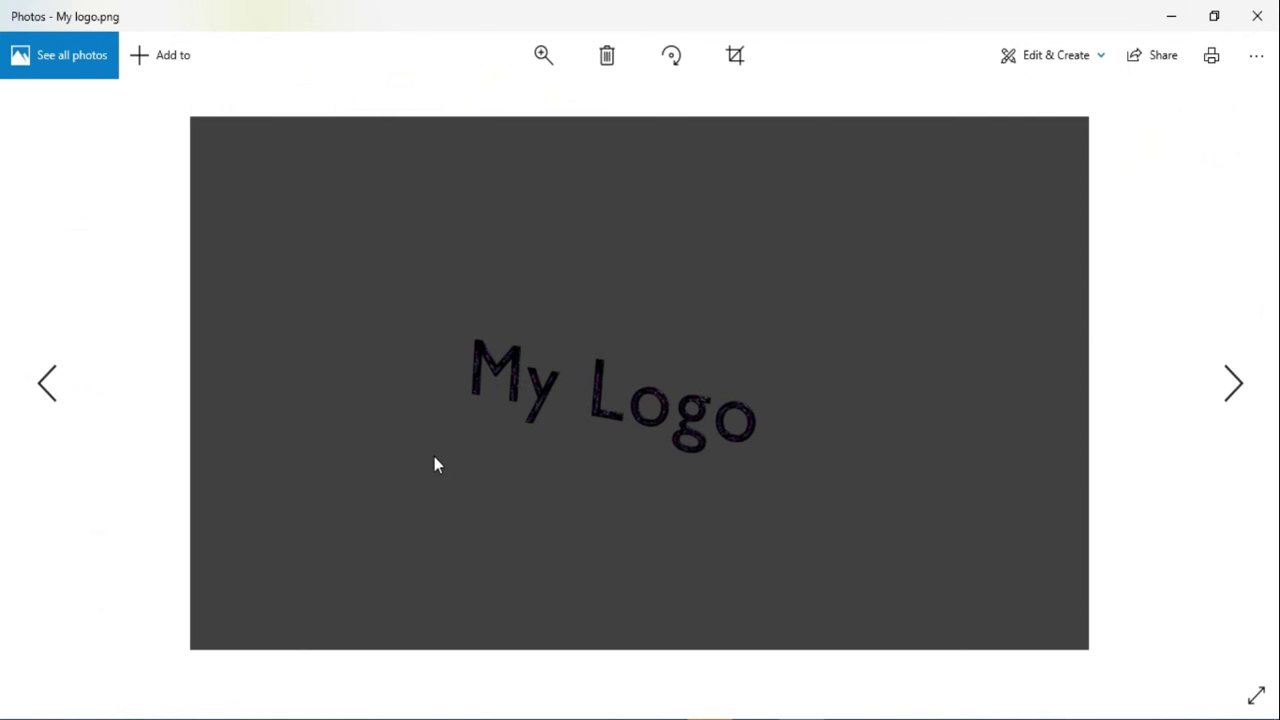